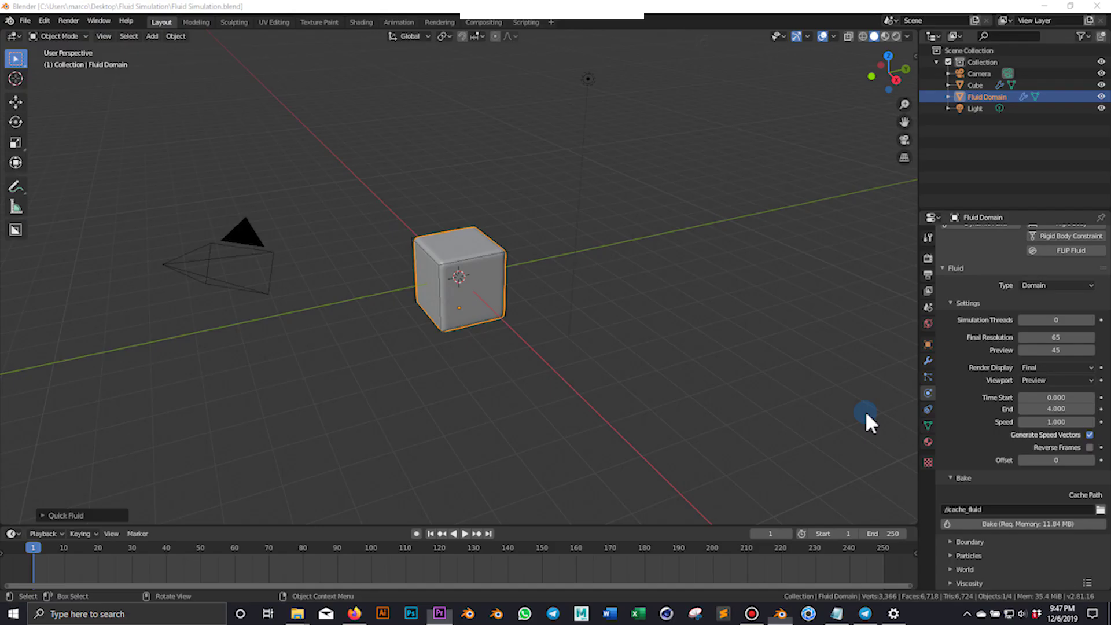
# Minimize Blender to the desktop, previewing the Fluid Simulation folder, its cache_fluid, and a render launch
pyautogui.click(1042, 6)
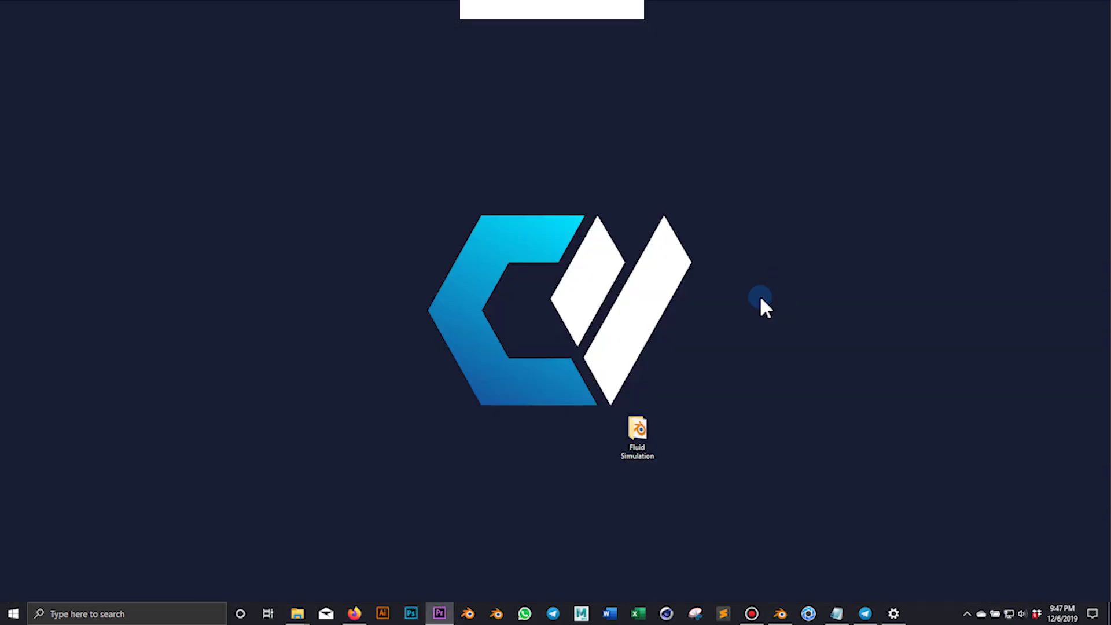
pyautogui.click(639, 431)
pyautogui.doubleClick(639, 431)
pyautogui.click(201, 150)
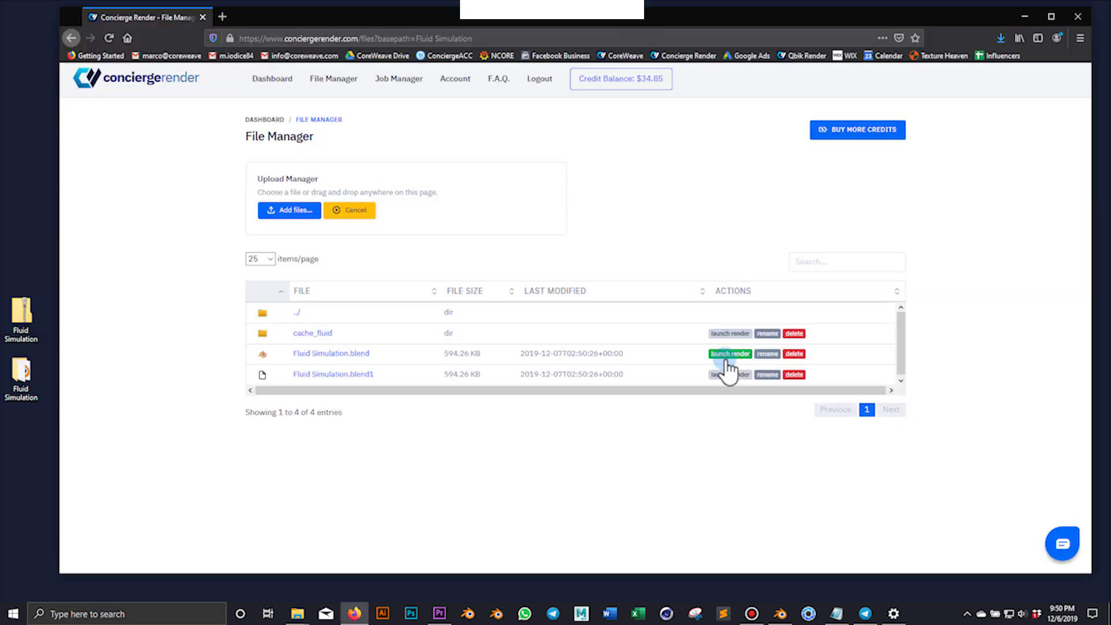
pyautogui.click(730, 354)
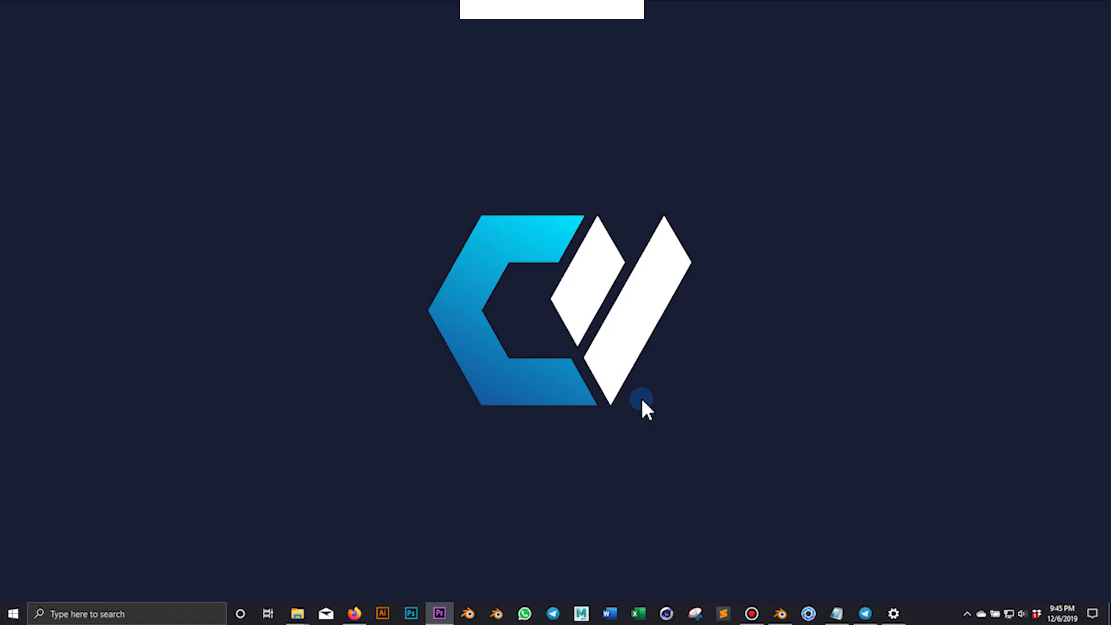
# Make a new desktop folder named 'Fluid Simulation' from the New > Folder context menu
pyautogui.rightClick(642, 401)
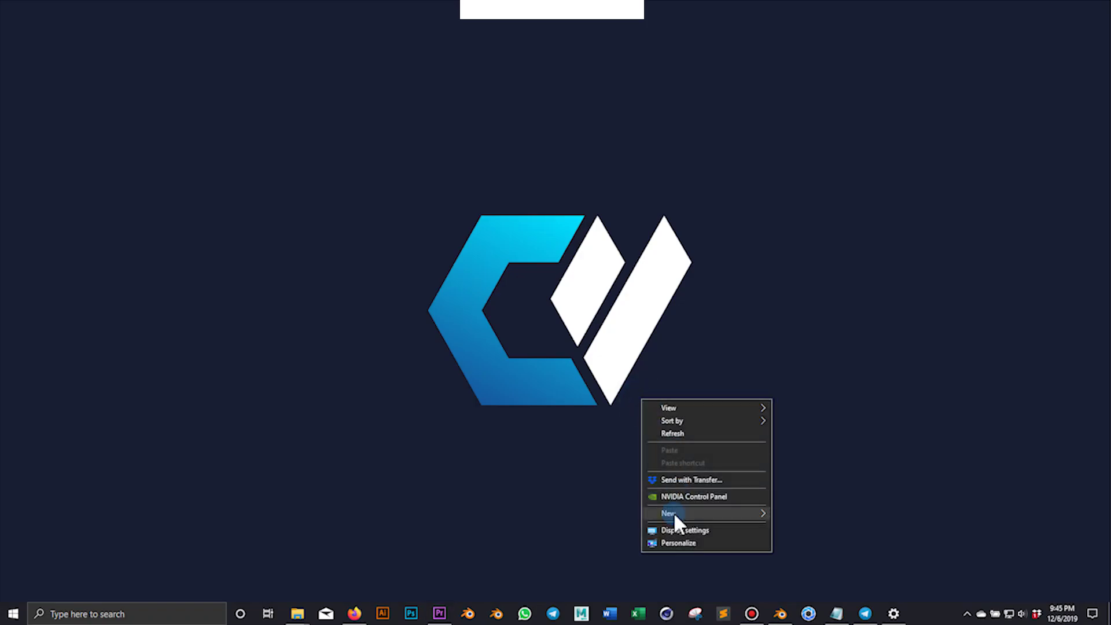
pyautogui.moveTo(673, 514)
pyautogui.click(804, 408)
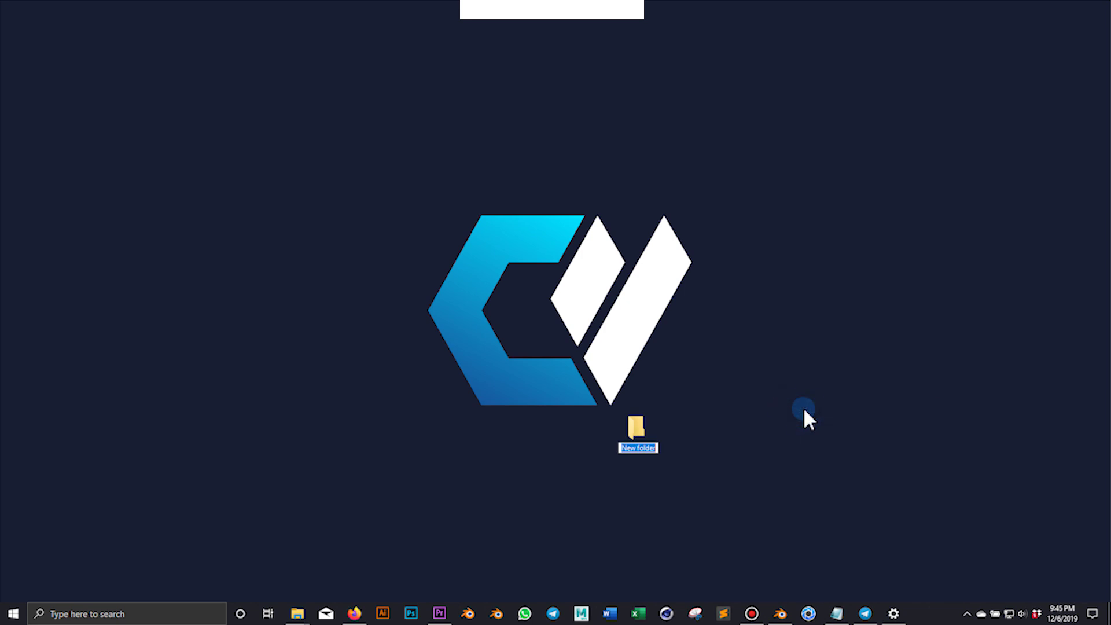
pyautogui.write('Fluid Simulation')
pyautogui.press('Return')
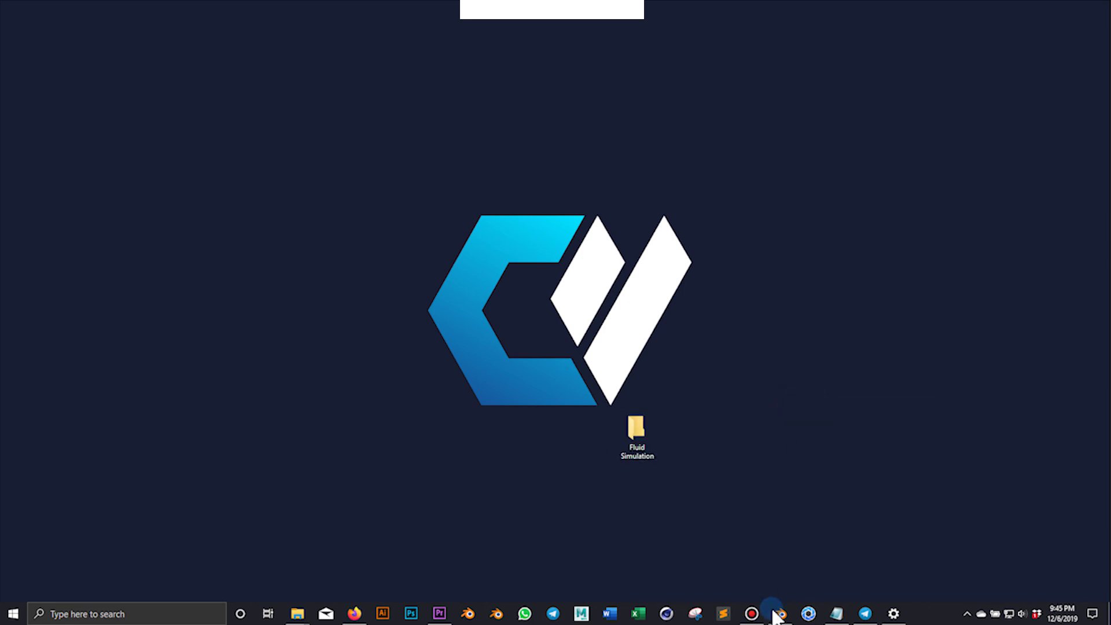
# Restore Blender and run Quick Fluid on the default cube to create a Fluid Domain
pyautogui.click(780, 614)
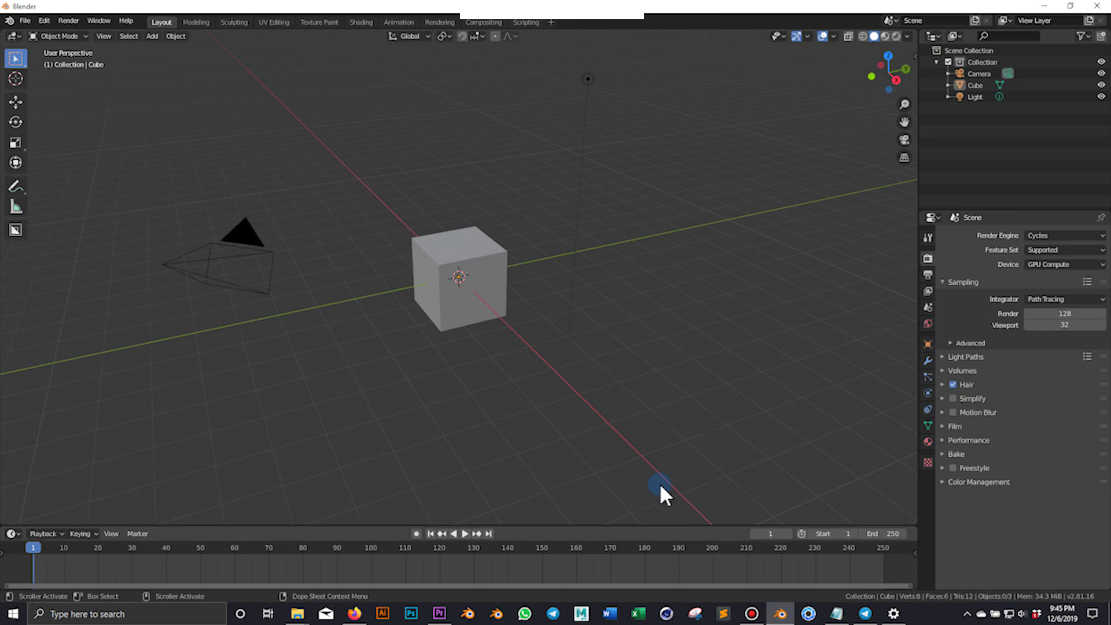
pyautogui.click(492, 273)
pyautogui.press('F3')
pyautogui.write('f')
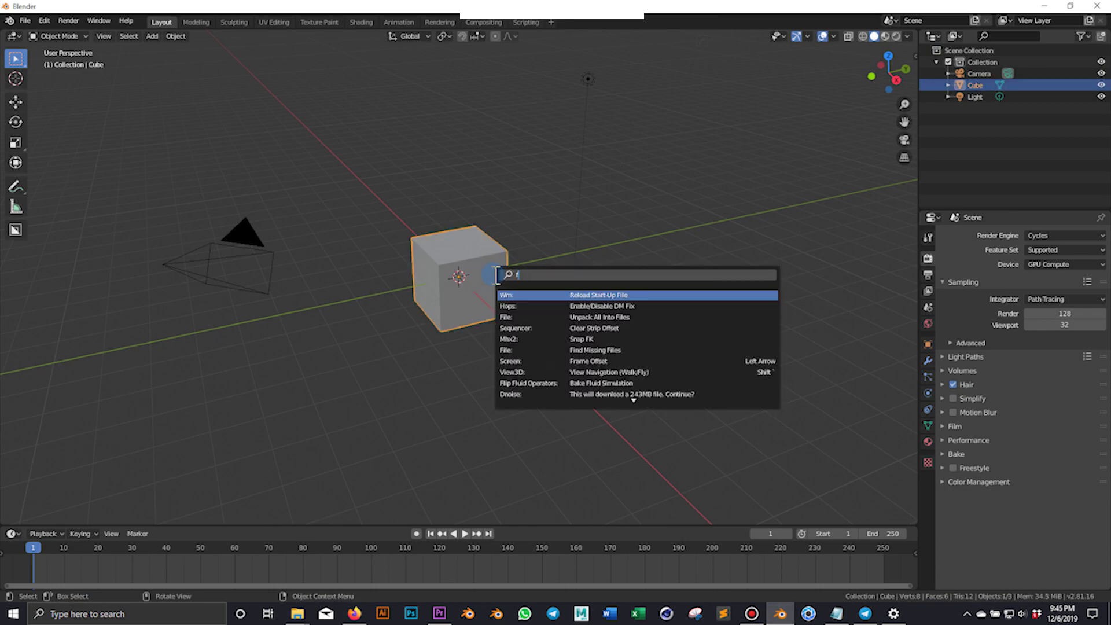
pyautogui.write('luid')
pyautogui.press('Down')
pyautogui.press('Down')
pyautogui.press('Down')
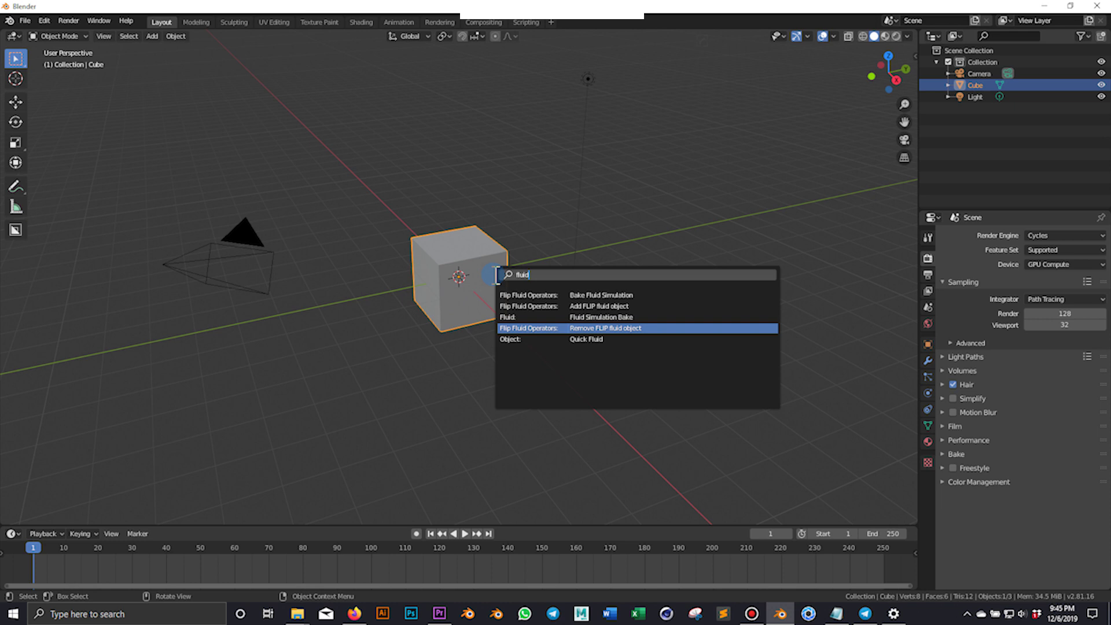
pyautogui.press('Down')
pyautogui.press('Return')
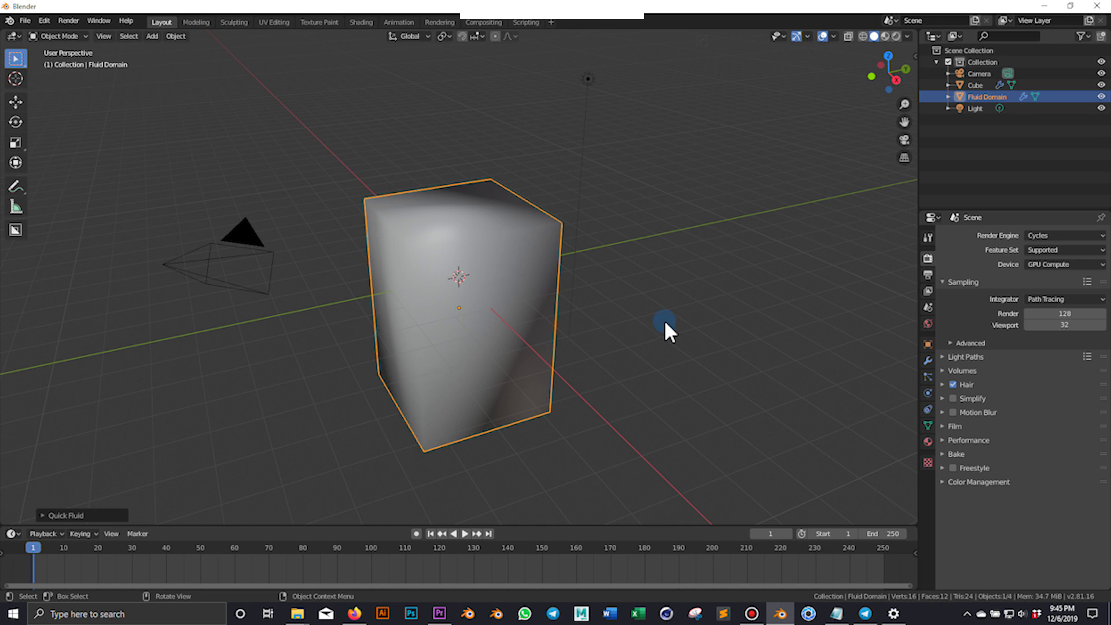
# Point the Fluid Domain's bake Cache Path to cache_fluid inside Desktop\Fluid Simulation
pyautogui.click(926, 393)
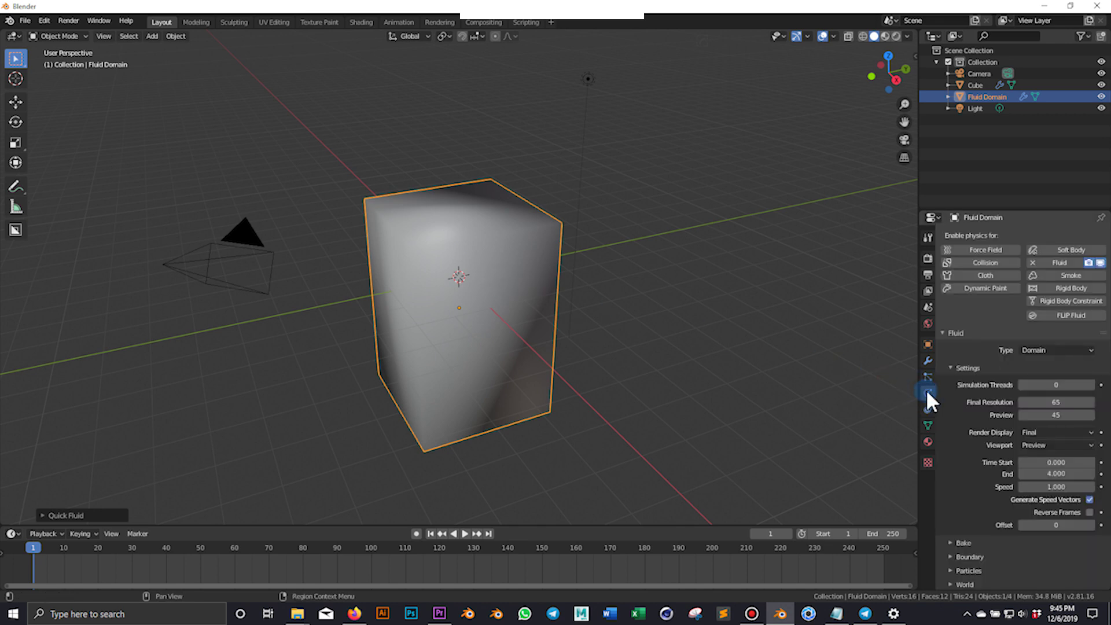
pyautogui.click(950, 541)
pyautogui.scroll(-3, 978, 478)
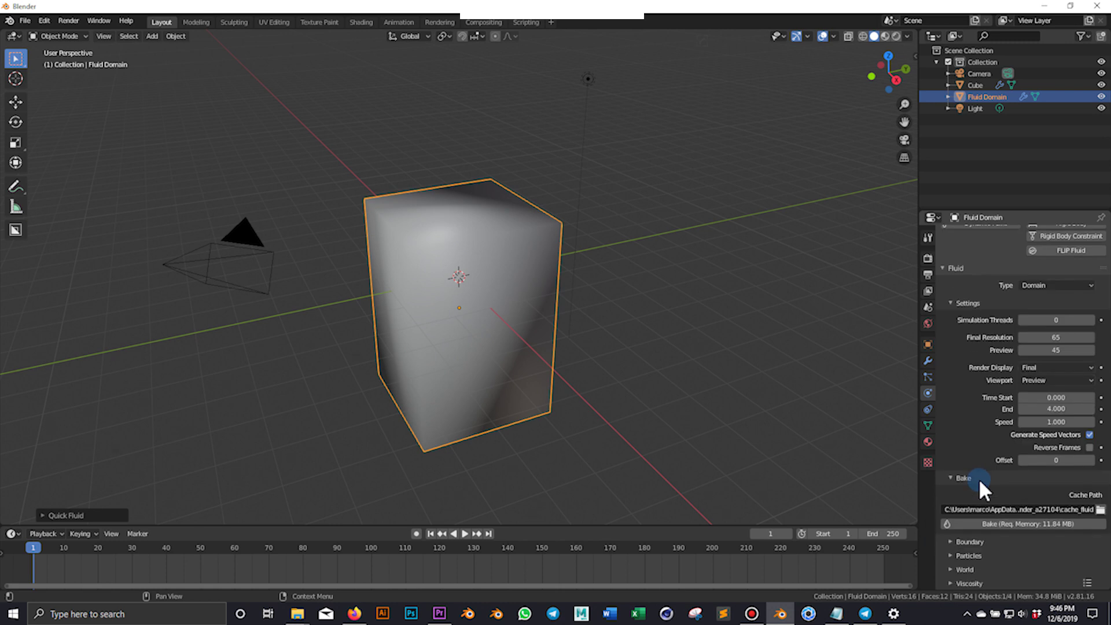
pyautogui.click(1101, 510)
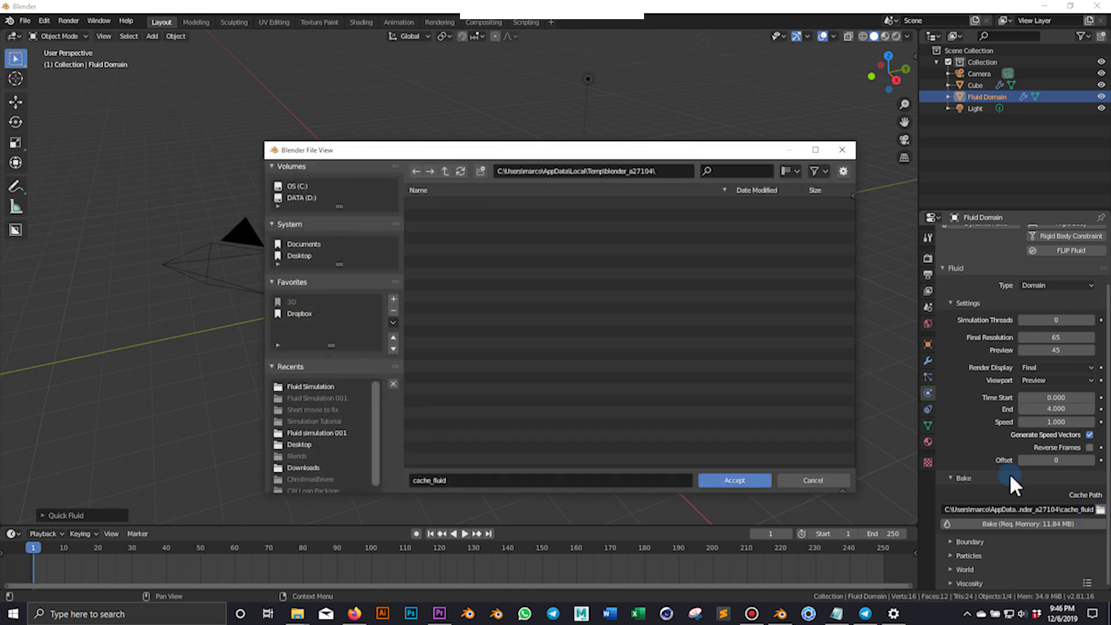
pyautogui.click(301, 256)
pyautogui.click(443, 214)
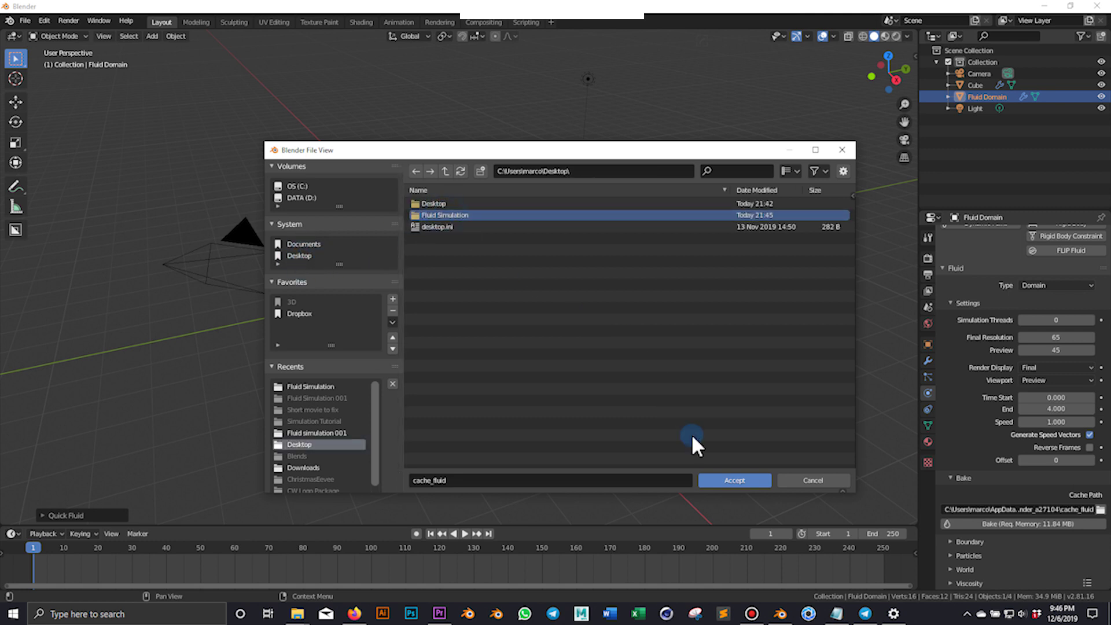
pyautogui.click(723, 481)
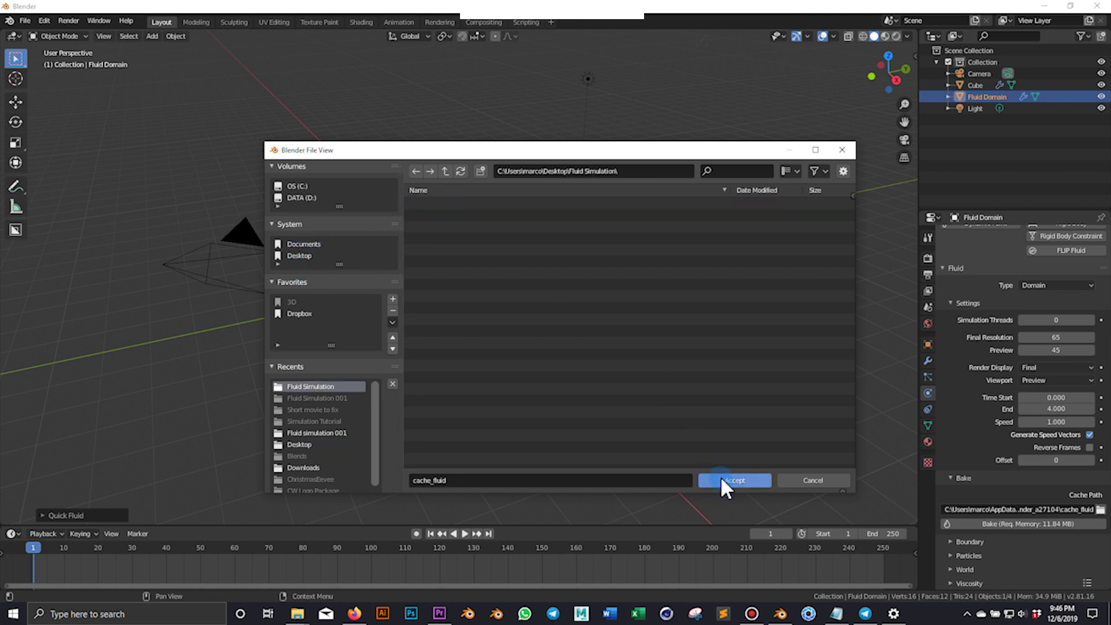
pyautogui.click(722, 480)
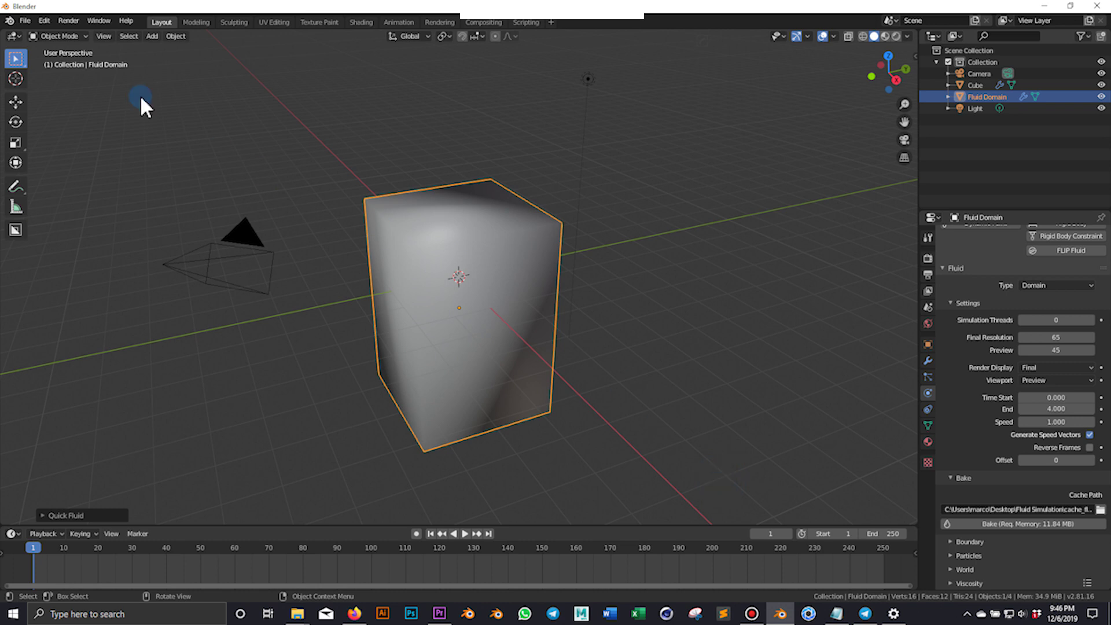
# Save the scene as 'Fluid Simulation.blend' in the desktop Fluid Simulation folder
pyautogui.click(27, 17)
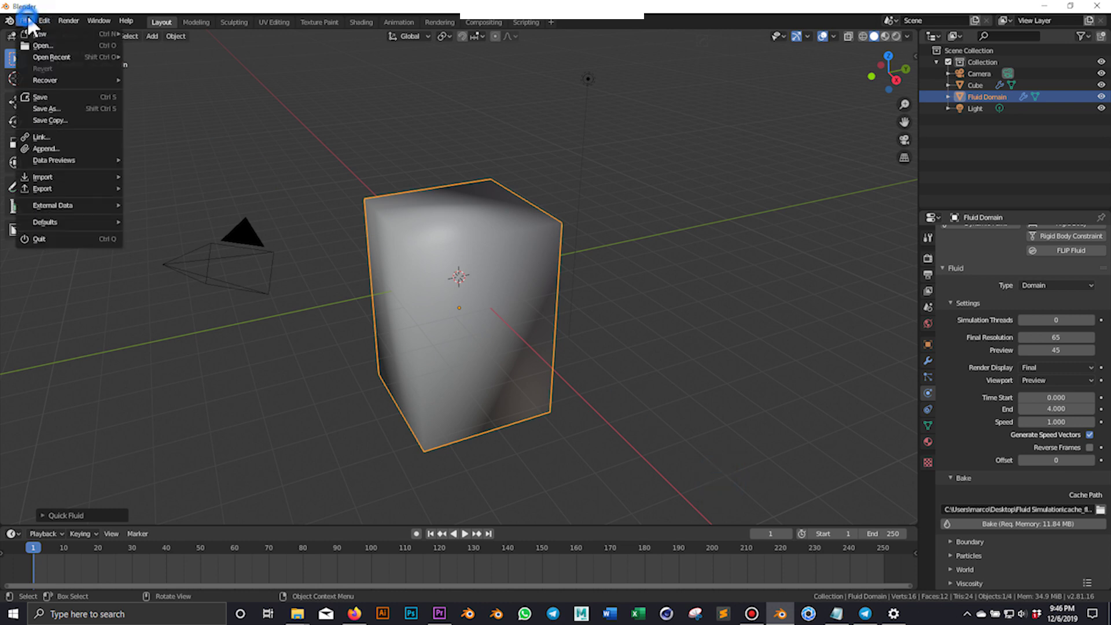
pyautogui.click(64, 106)
pyautogui.click(473, 477)
pyautogui.write('Fluid Simulation')
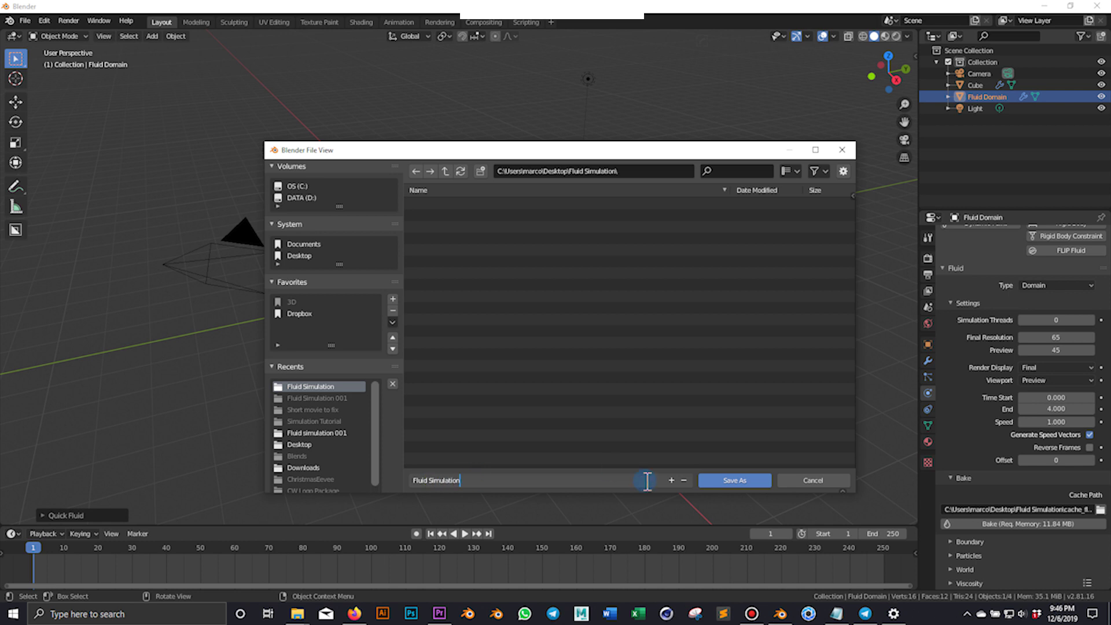
pyautogui.click(714, 477)
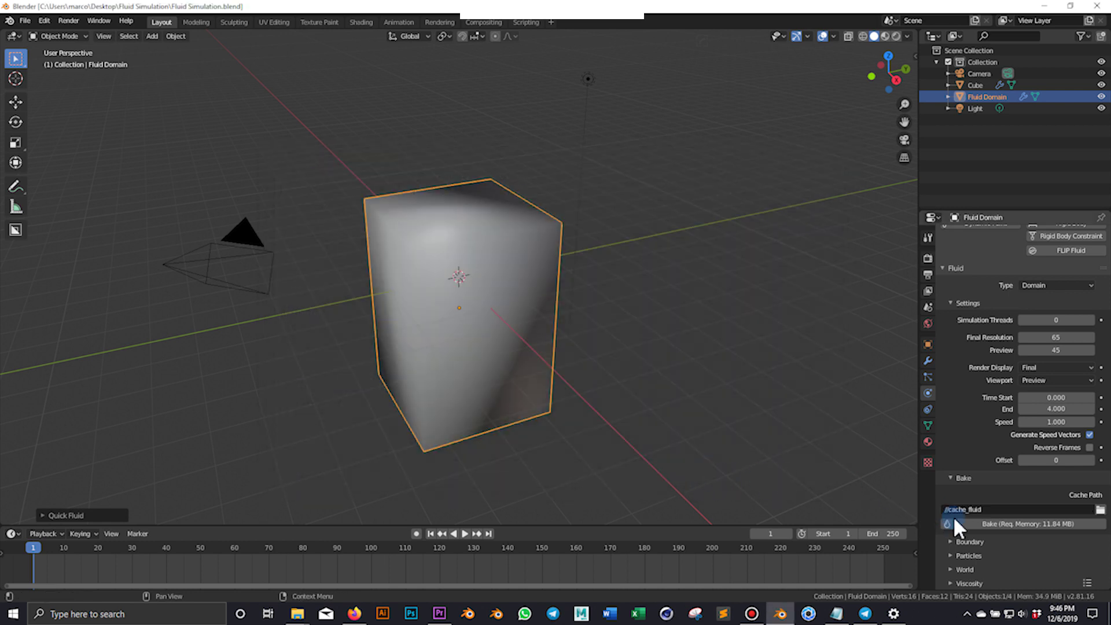
# Bake the fluid simulation, then confirm the cache_fluid folder appeared in Fluid Simulation
pyautogui.click(955, 519)
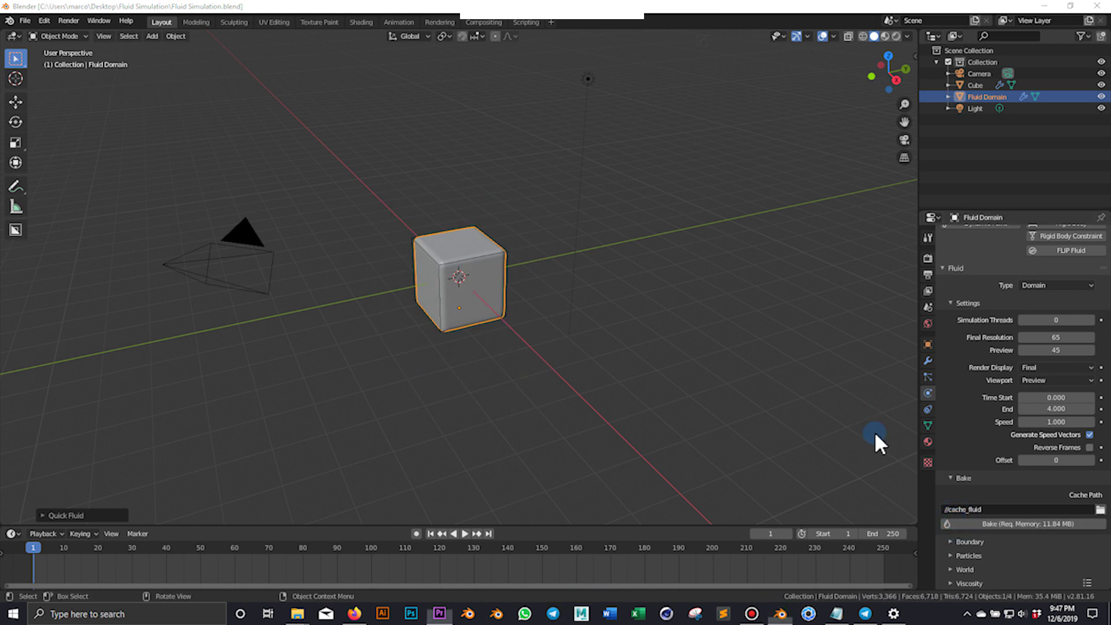
pyautogui.click(1070, 5)
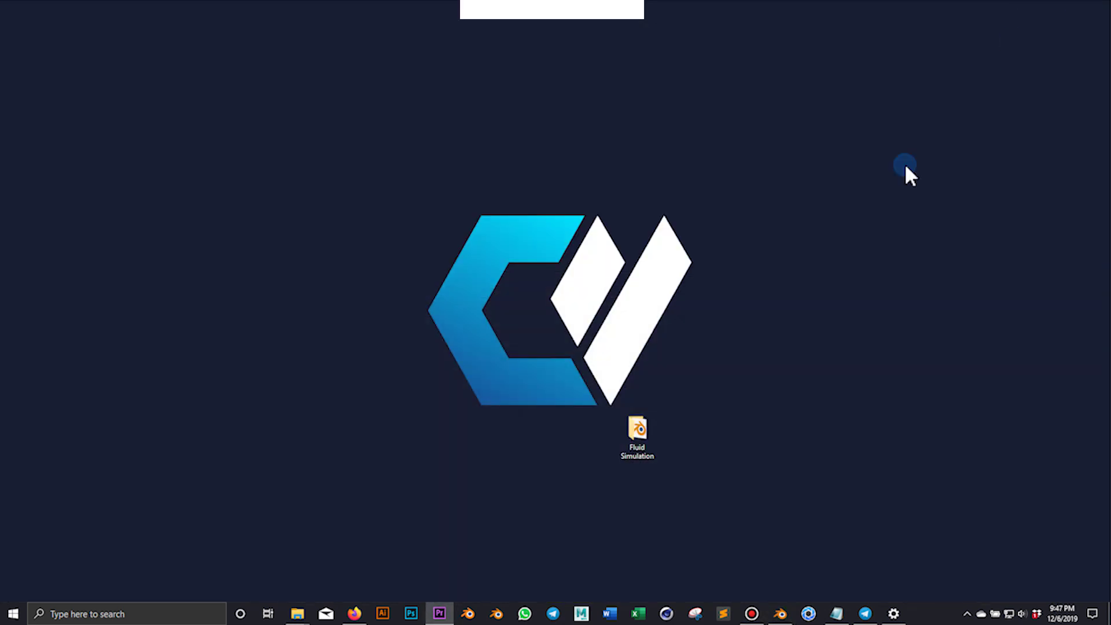
pyautogui.doubleClick(639, 427)
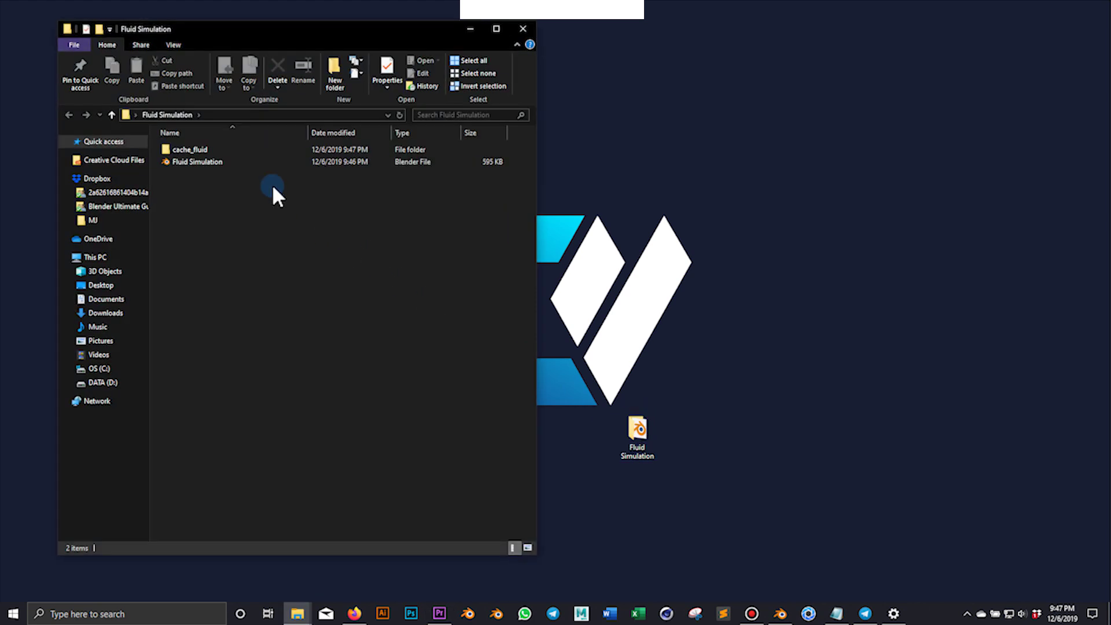
pyautogui.click(201, 149)
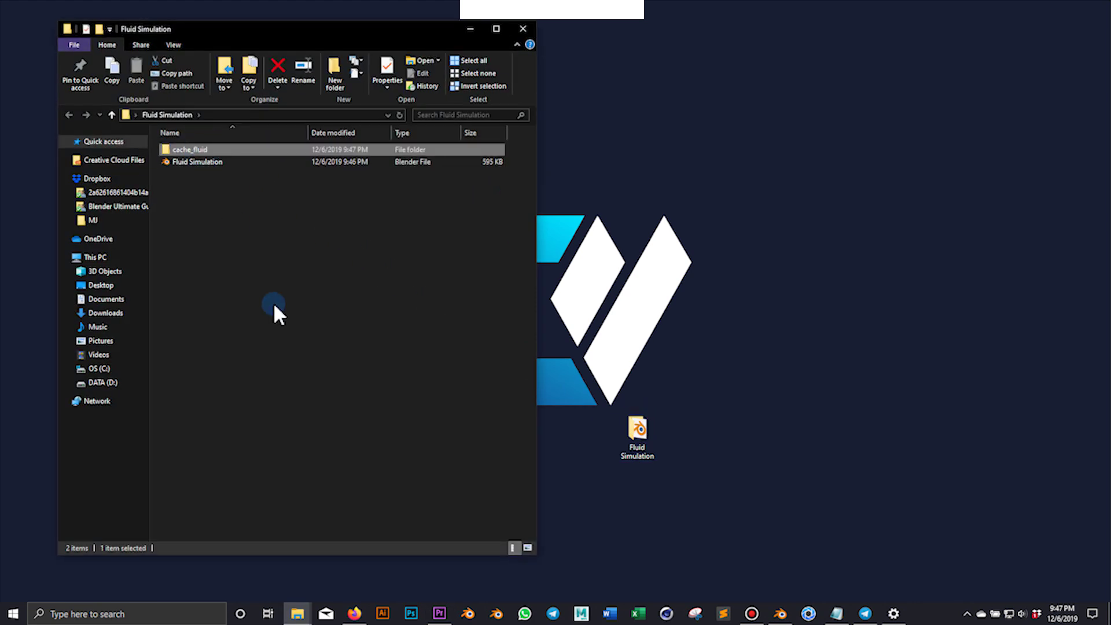
pyautogui.click(527, 26)
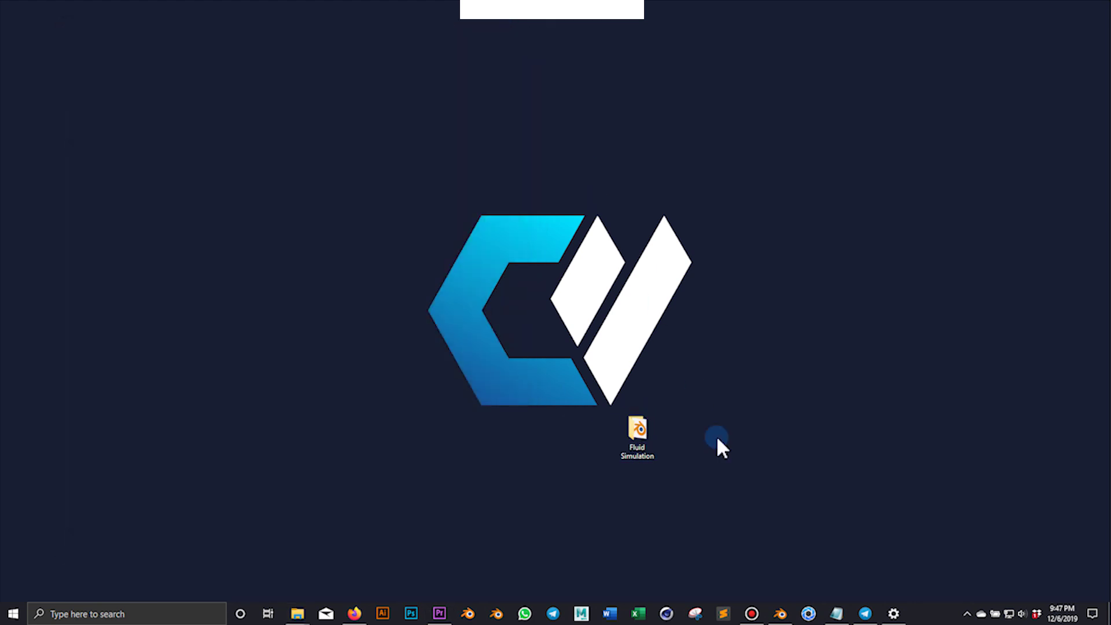
# Run Make All Paths Relative on the Blender scene and save the blend file
pyautogui.click(780, 612)
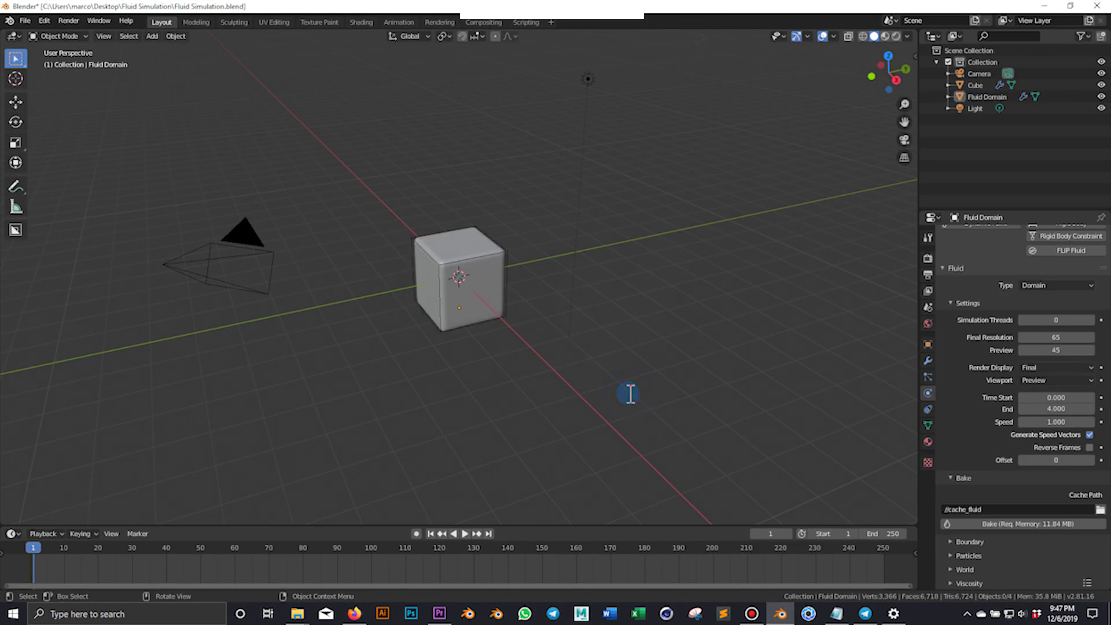
pyautogui.press('F3')
pyautogui.write('relative')
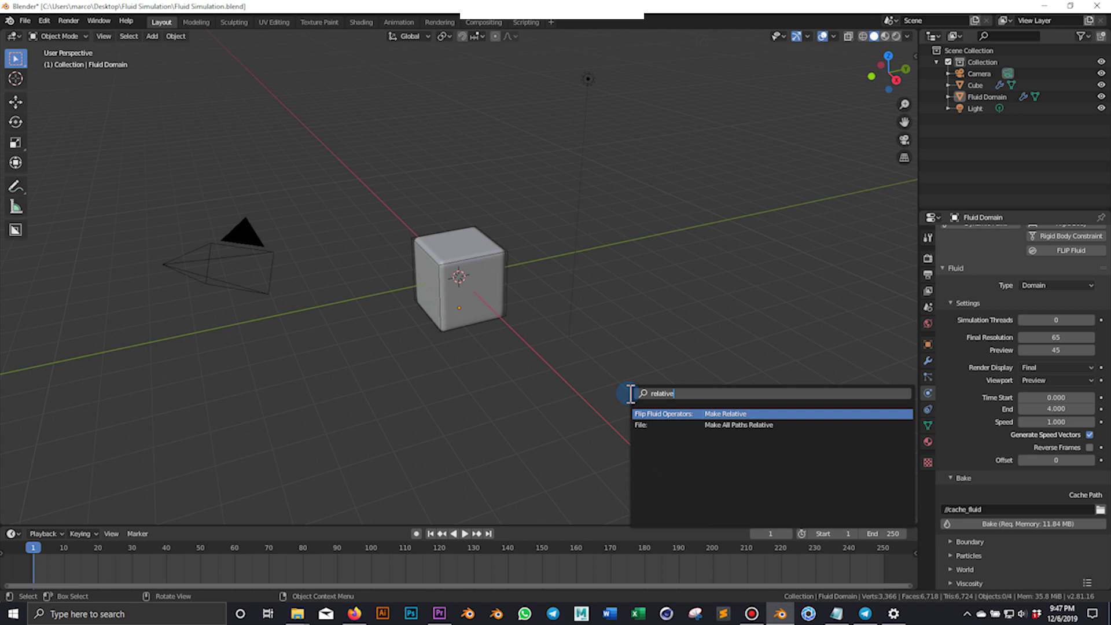
pyautogui.click(723, 426)
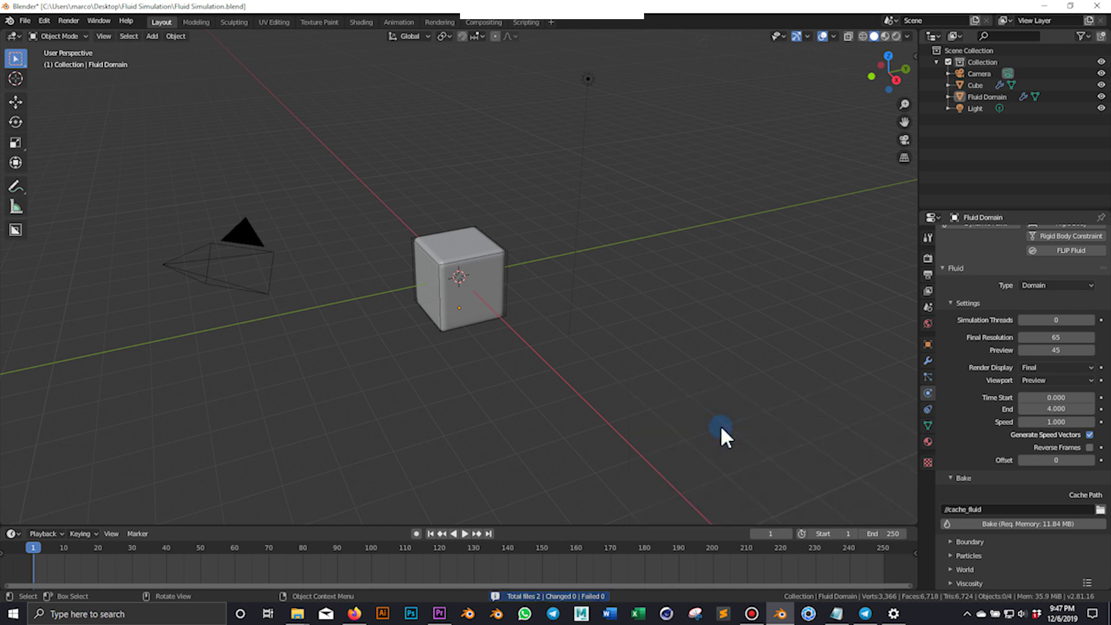
pyautogui.click(28, 20)
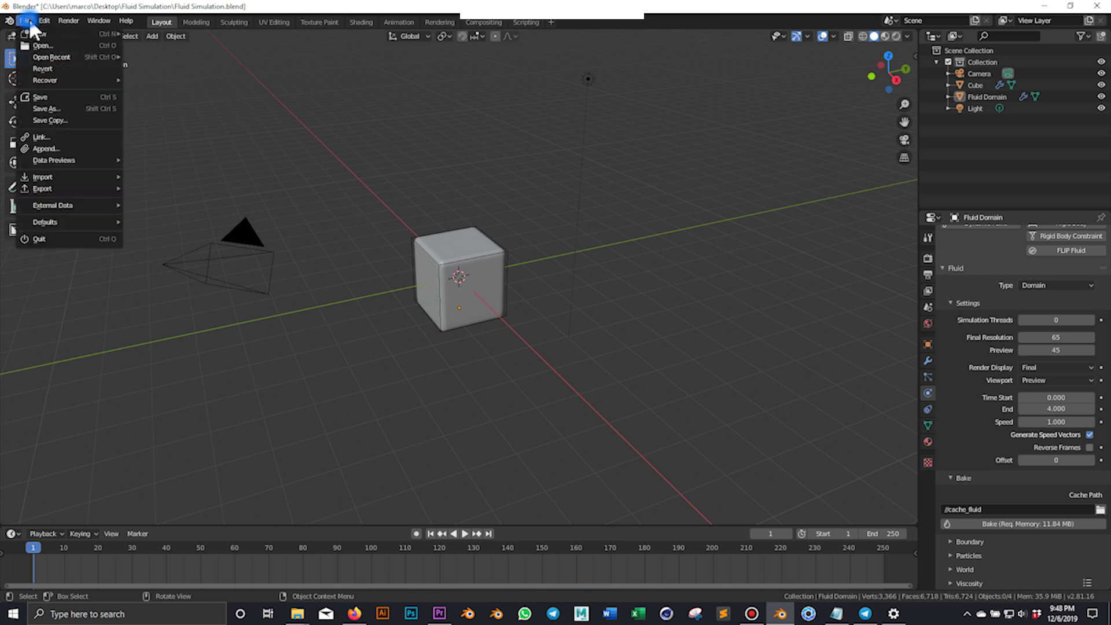
pyautogui.click(56, 96)
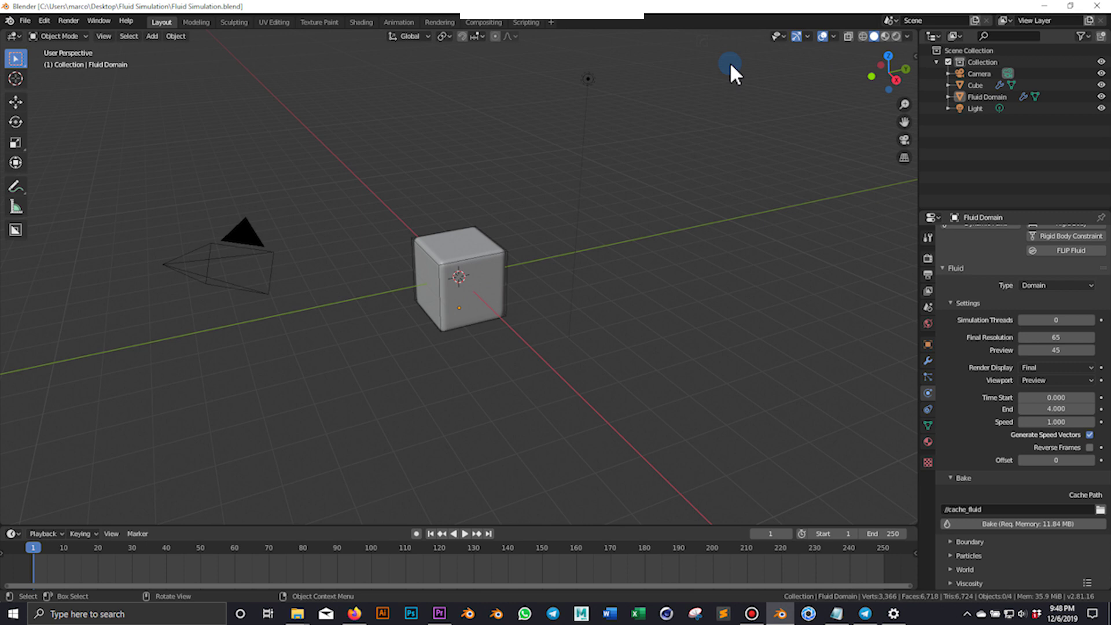
# Compress the desktop Fluid Simulation folder into a zipped archive via Send to
pyautogui.click(1045, 6)
pyautogui.rightClick(646, 428)
pyautogui.moveTo(722, 333)
pyautogui.click(835, 342)
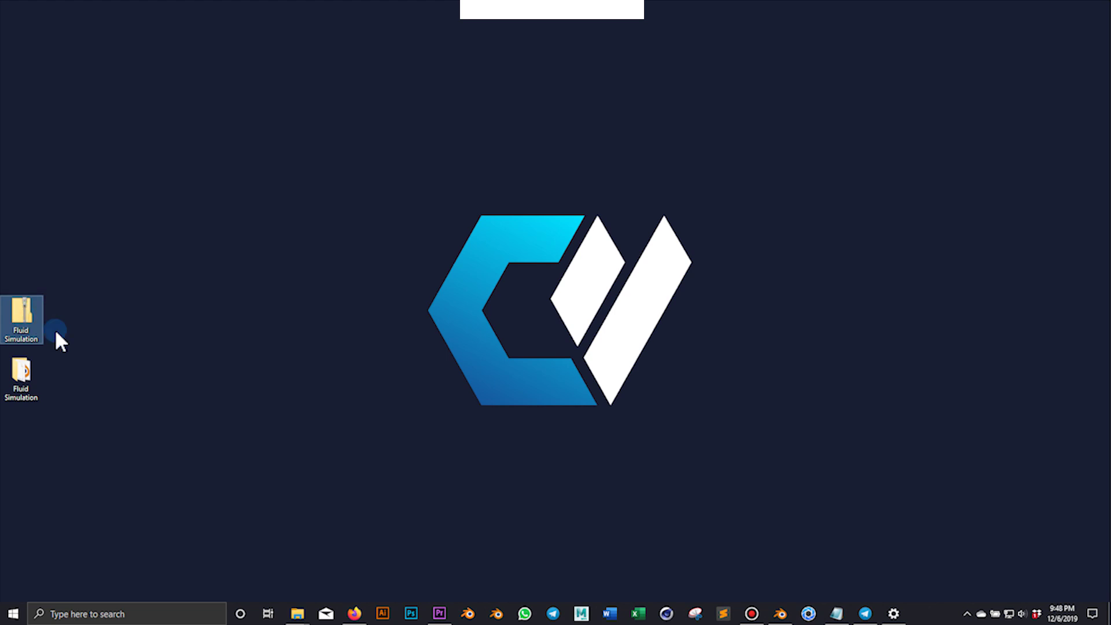
# Upload the Fluid Simulation zip to Concierge Render's File Manager and open the resulting folder
pyautogui.click(355, 614)
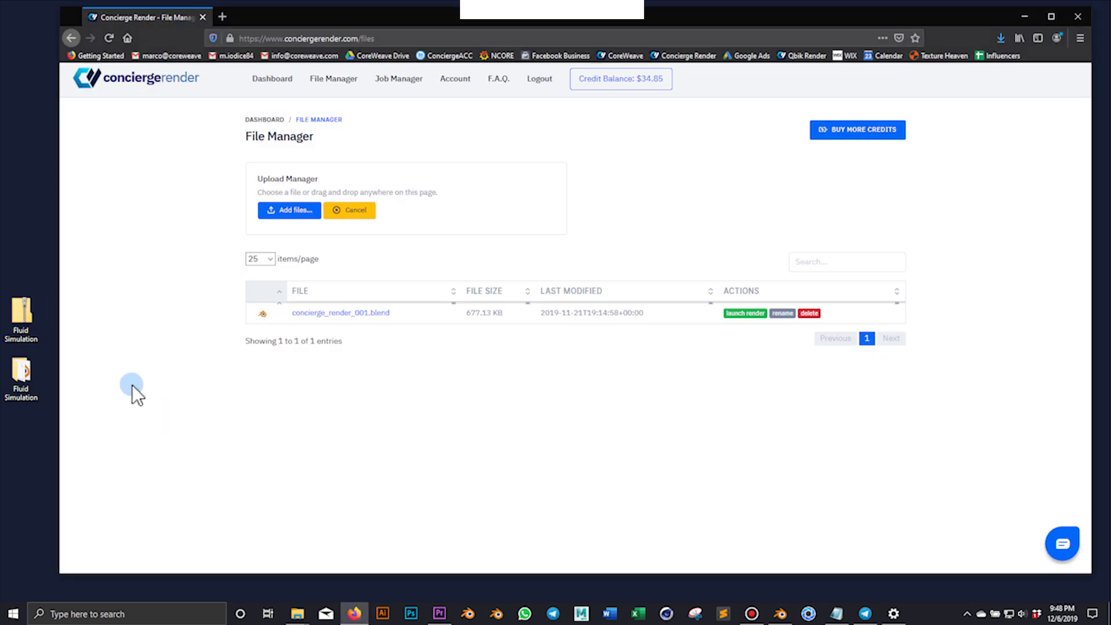
pyautogui.moveTo(26, 317); pyautogui.dragTo(188, 310)
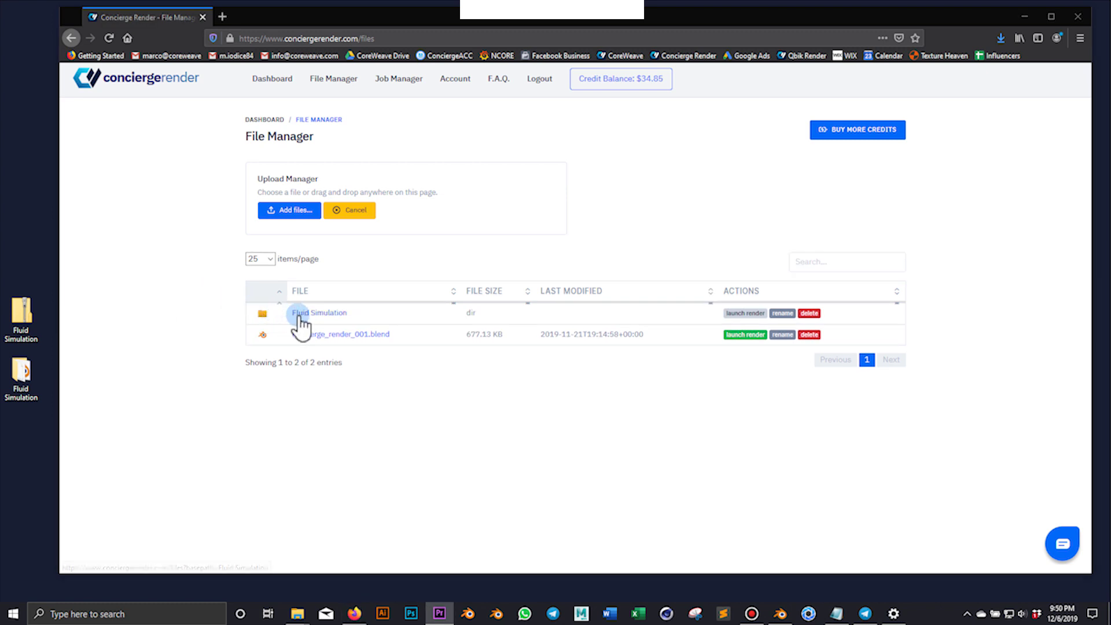
pyautogui.click(298, 315)
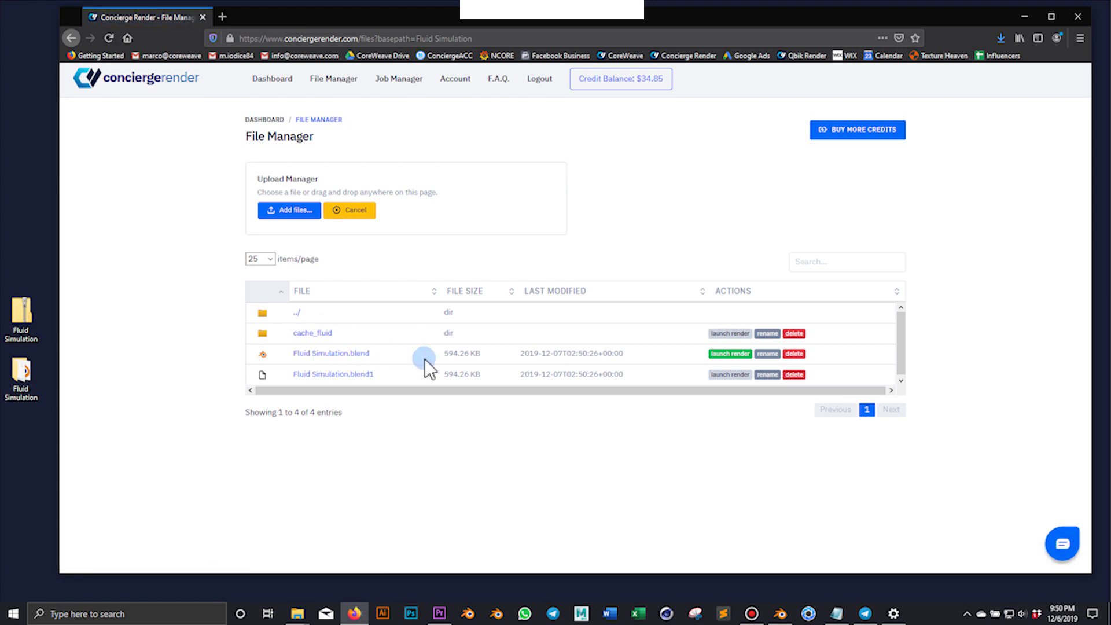
# Start a render of Fluid Simulation.blend using Blender 2.81 in Animation mode
pyautogui.click(730, 354)
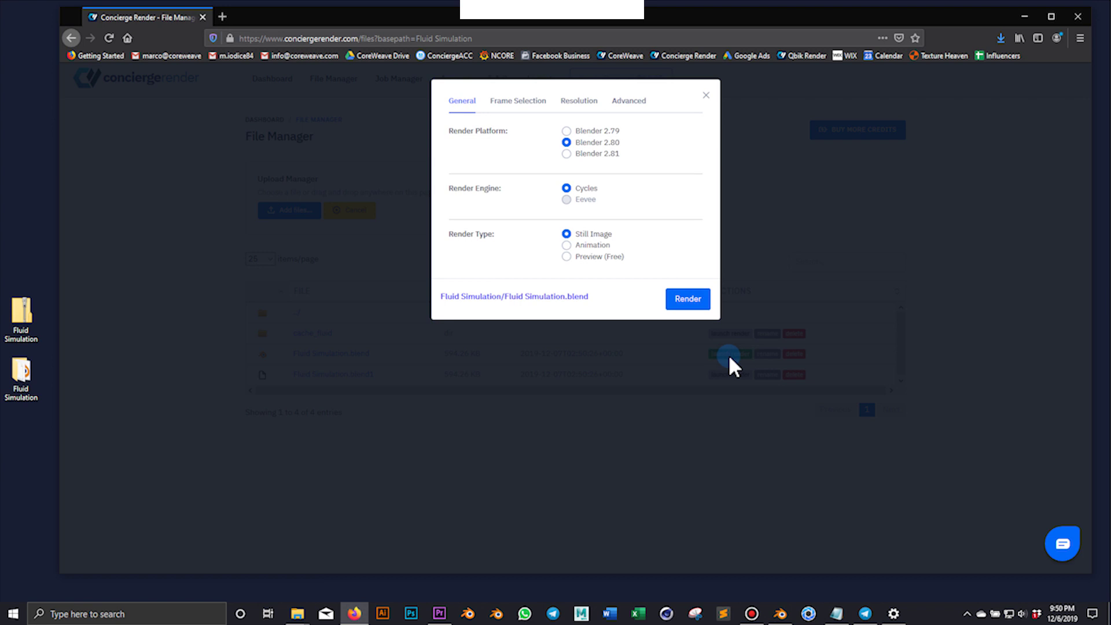
pyautogui.click(610, 206)
pyautogui.click(567, 154)
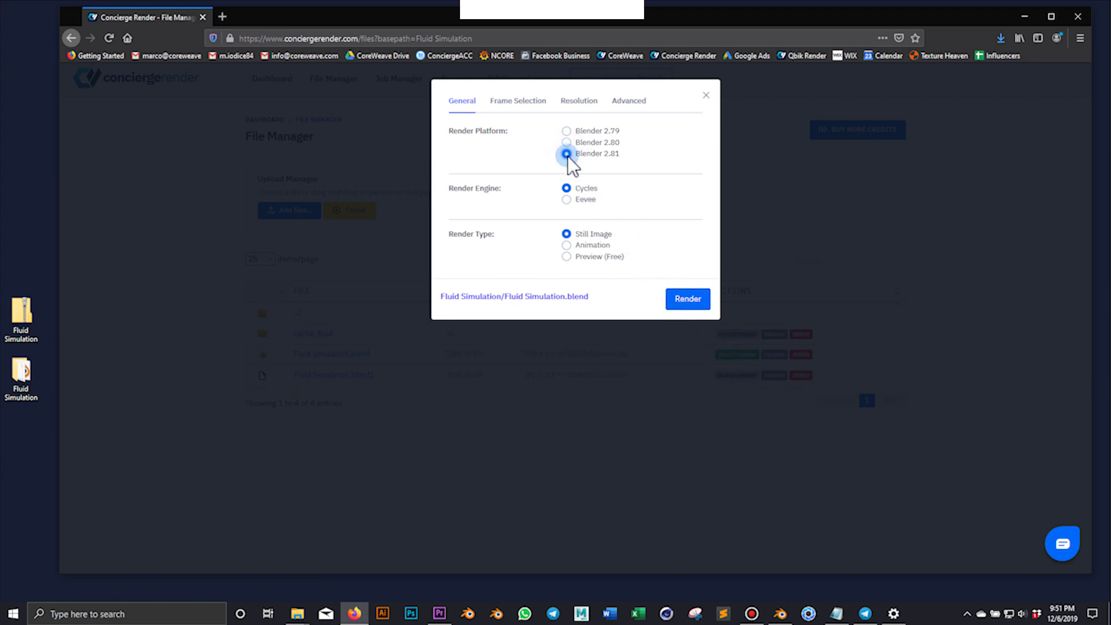
pyautogui.click(567, 246)
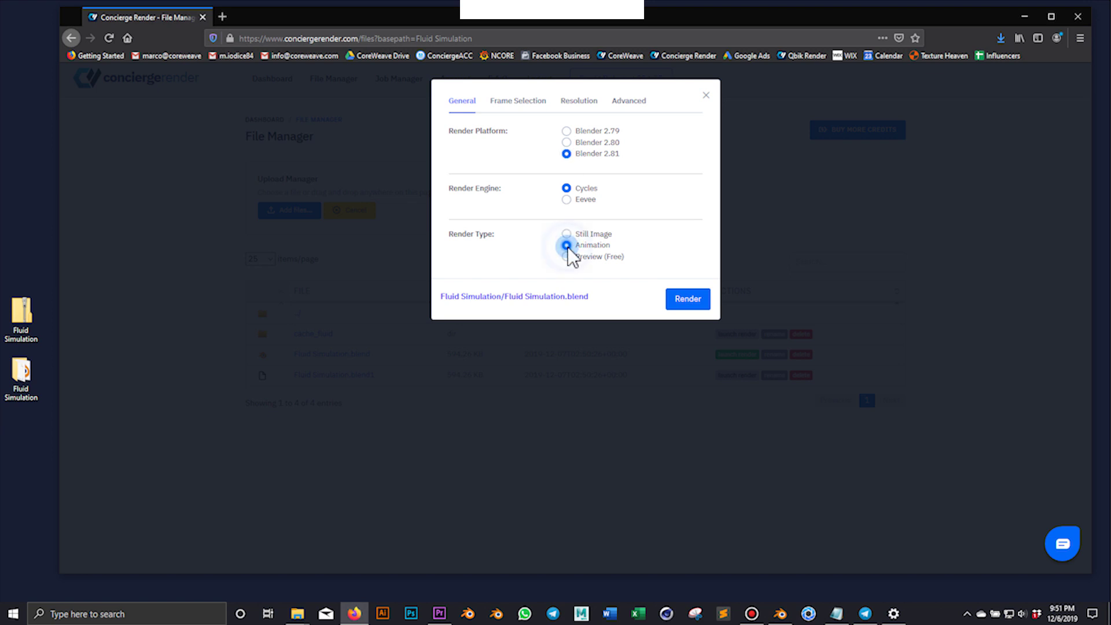
# Set the render frame range to start 1 and stop 100
pyautogui.click(517, 100)
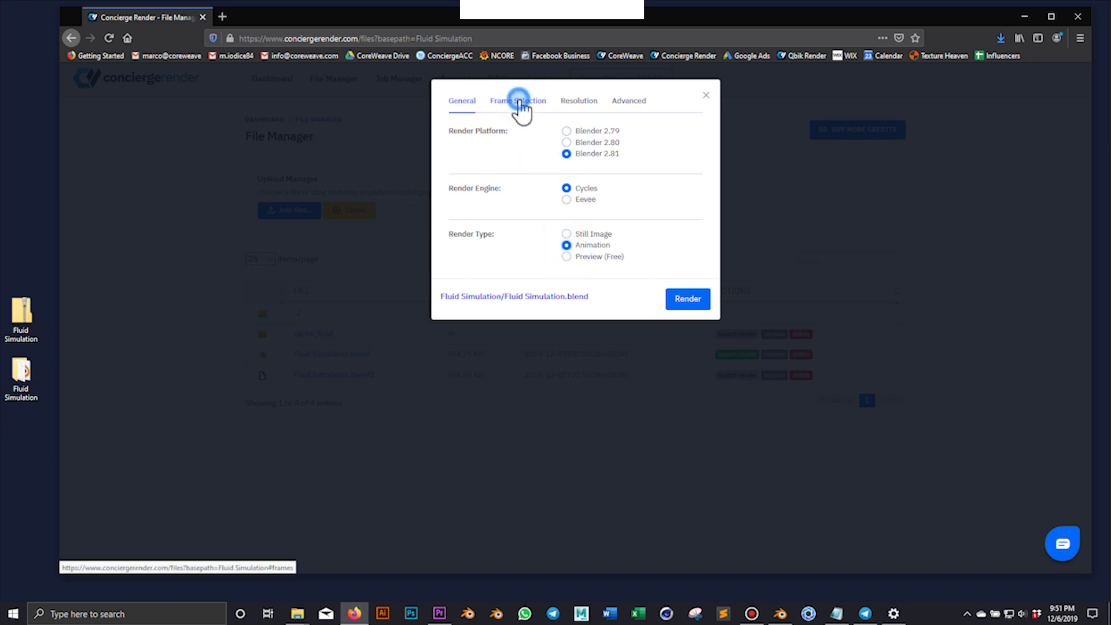
pyautogui.click(575, 133)
pyautogui.write('1')
pyautogui.click(579, 153)
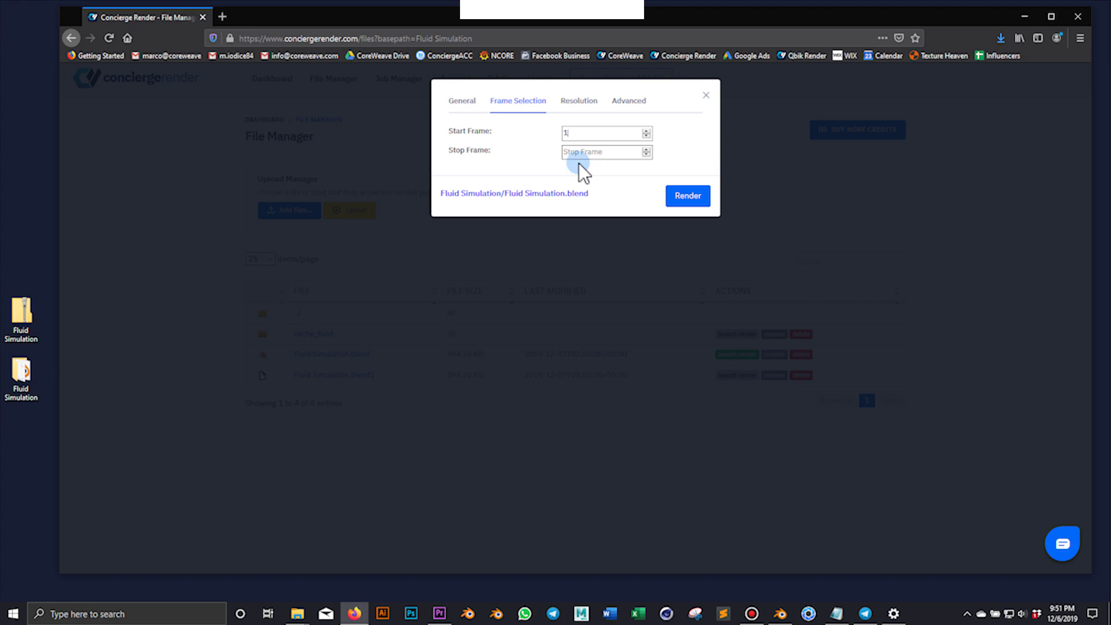
pyautogui.write('100')
# Set 250 samples in the advanced settings and submit the render job
pyautogui.click(587, 102)
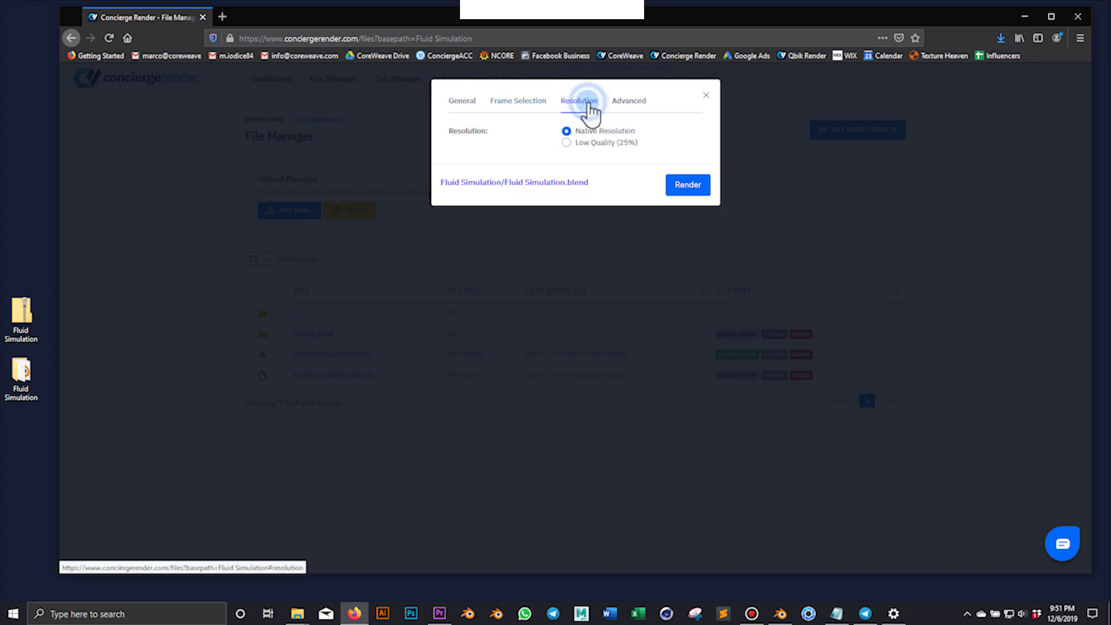
pyautogui.click(627, 105)
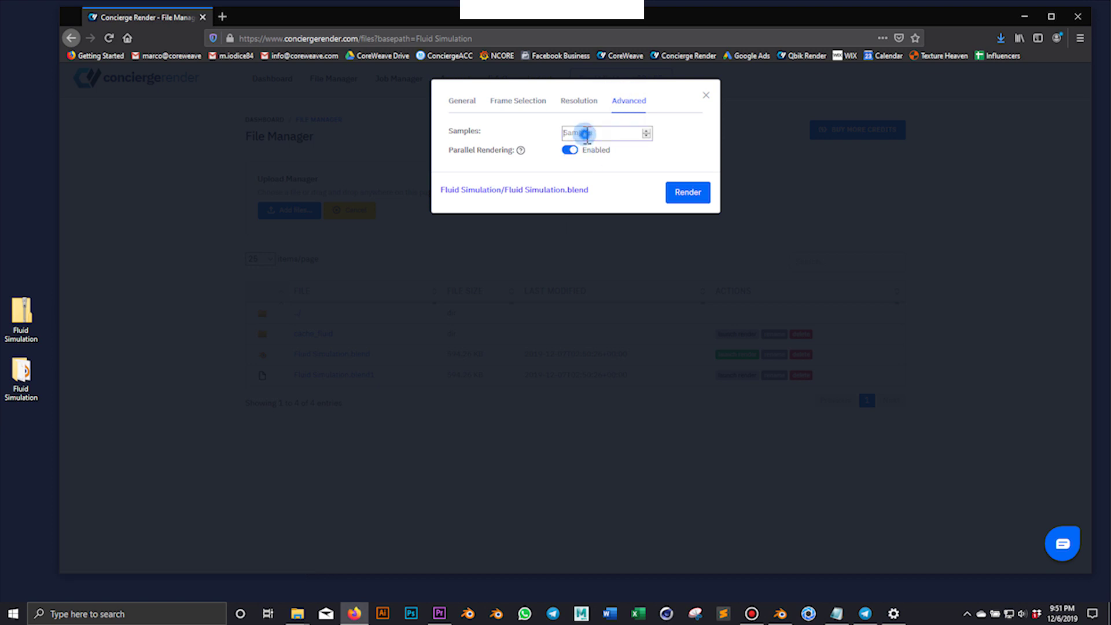
pyautogui.click(586, 134)
pyautogui.click(588, 162)
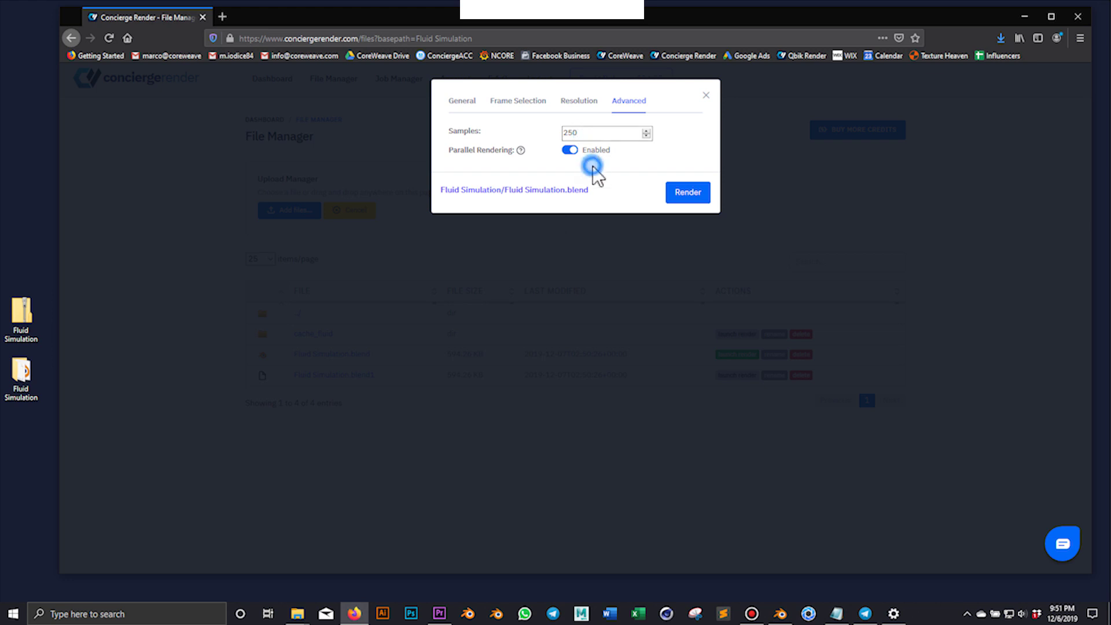
pyautogui.click(570, 152)
pyautogui.click(601, 153)
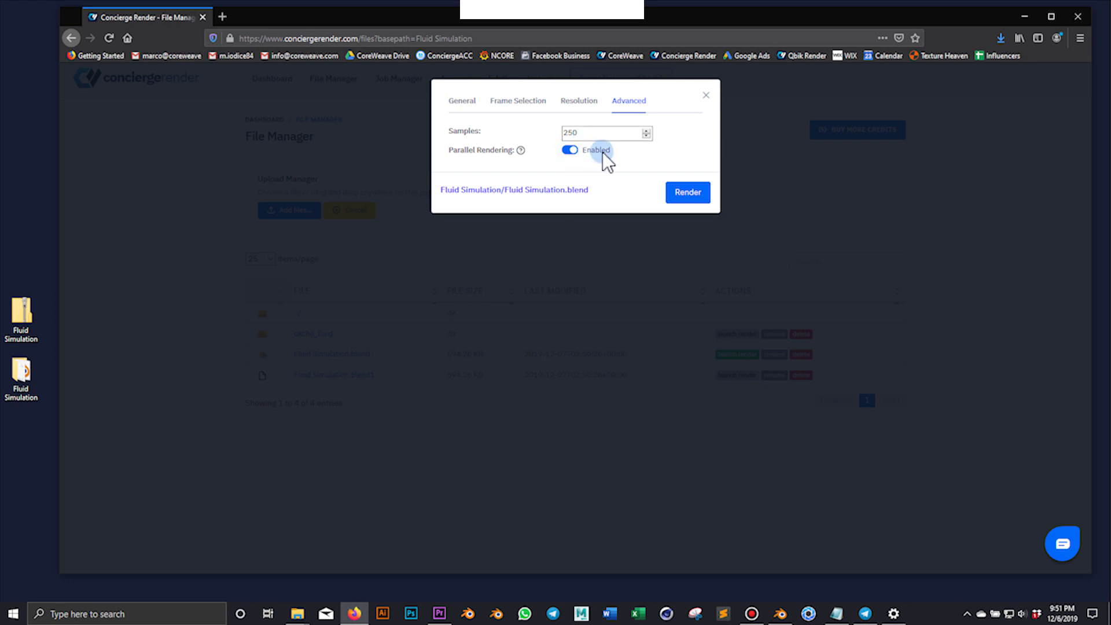
pyautogui.click(671, 194)
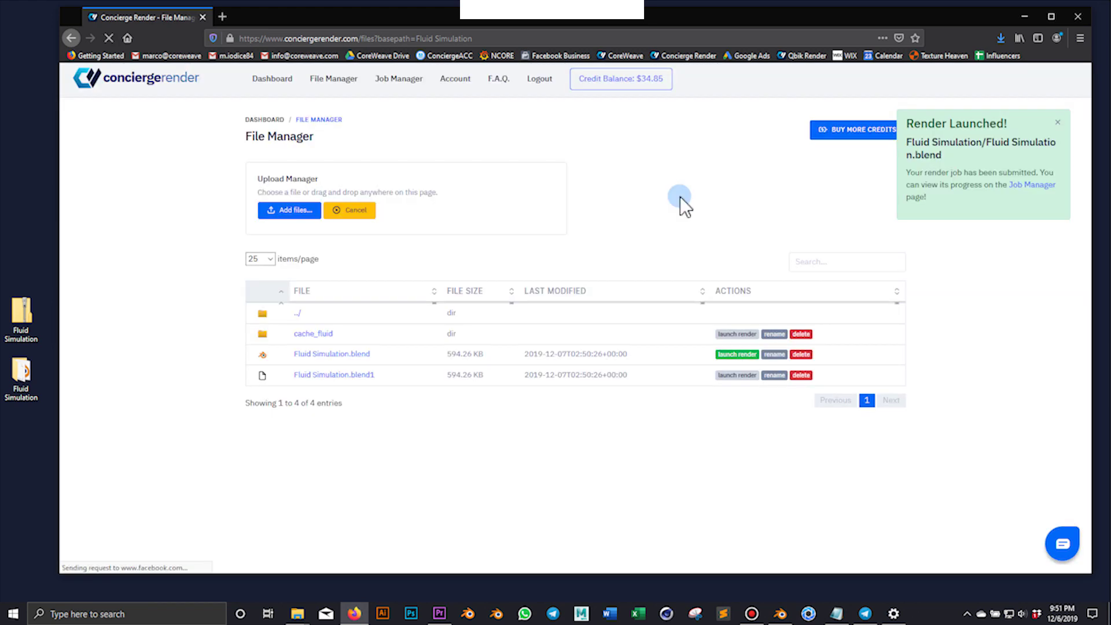
# Open the Fluid Simulation job's details in Job Manager and review its rendered frames and DONE status
pyautogui.click(402, 87)
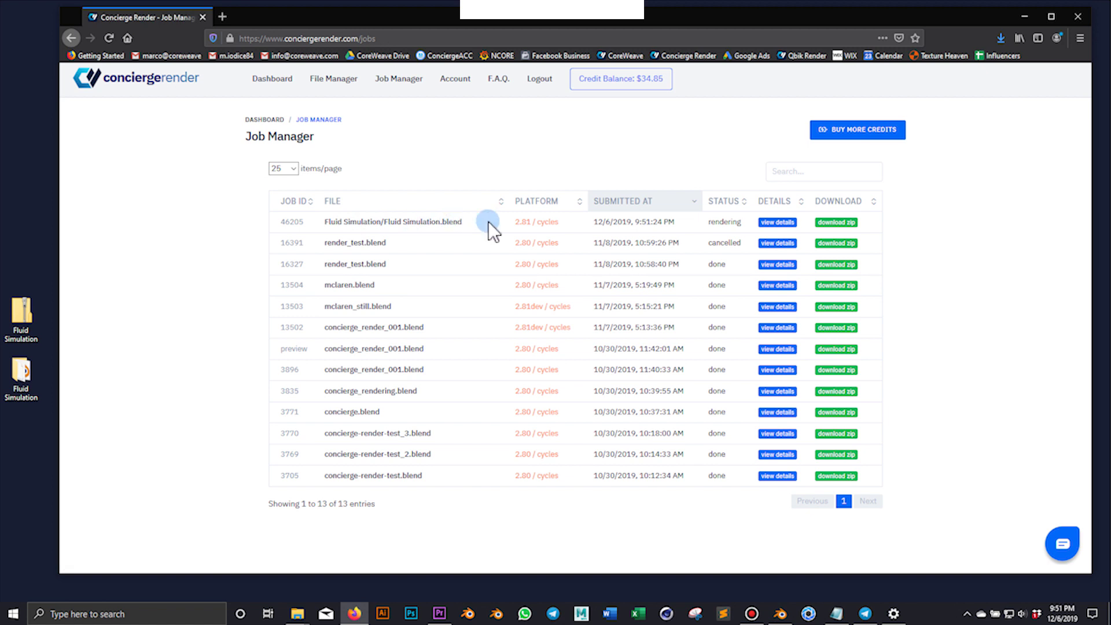
pyautogui.click(772, 223)
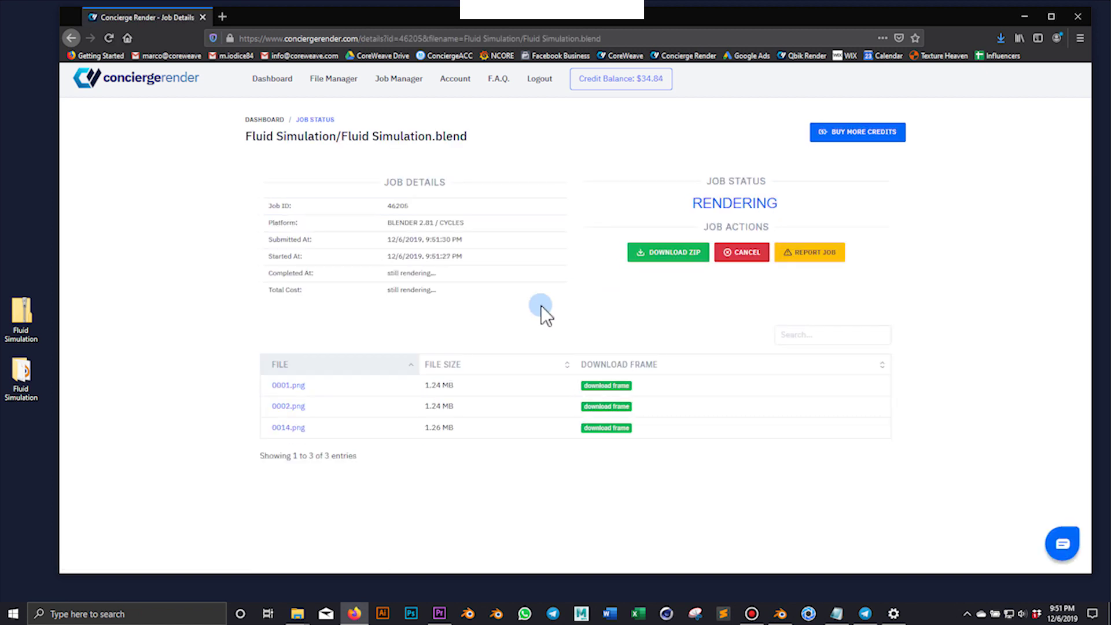
pyautogui.scroll(-5, 541, 305)
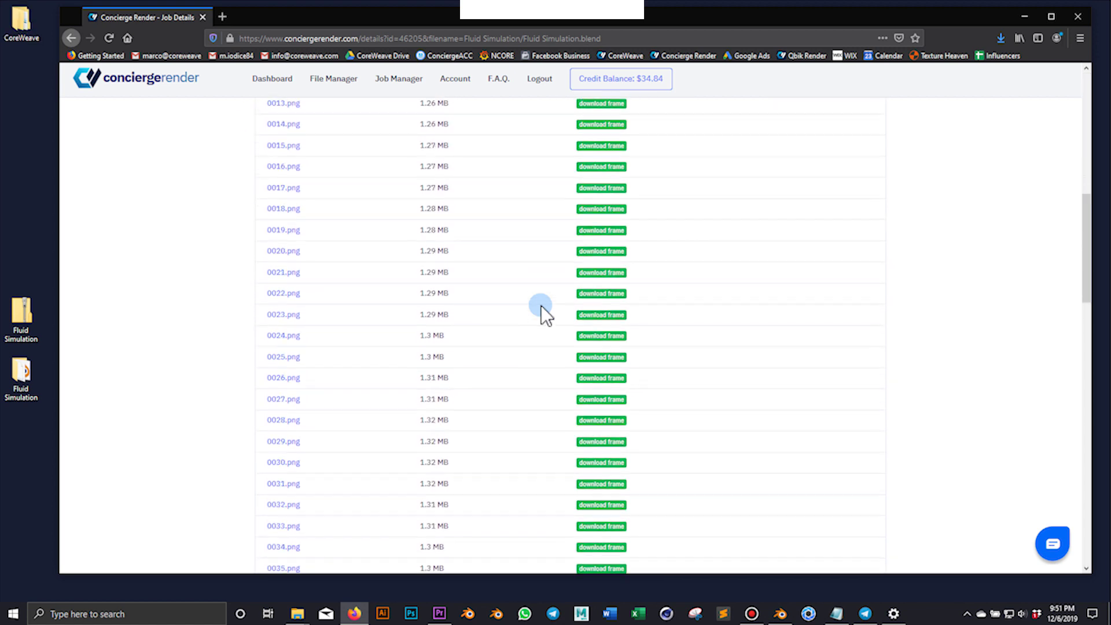
pyautogui.scroll(-10, 540, 307)
pyautogui.scroll(15, 547, 325)
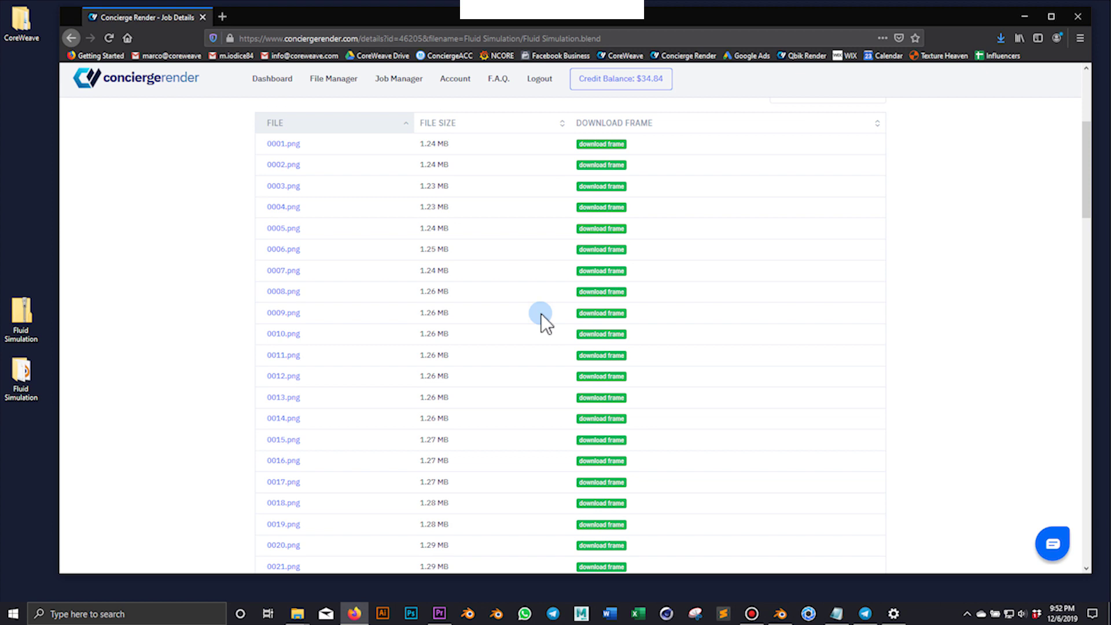
pyautogui.moveTo(419, 256); pyautogui.dragTo(404, 291)
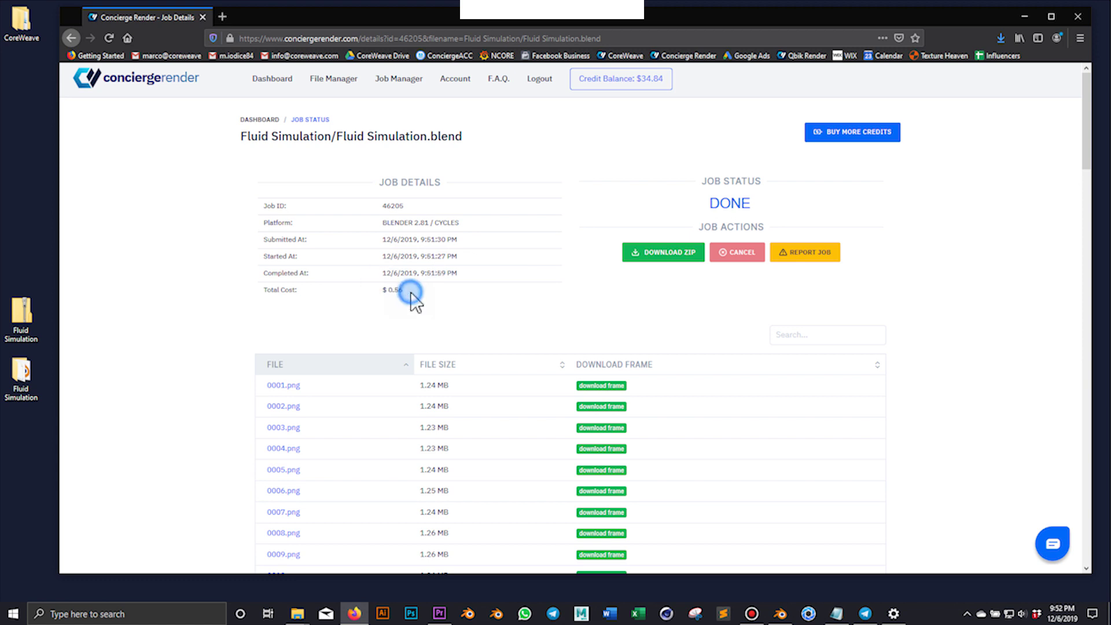